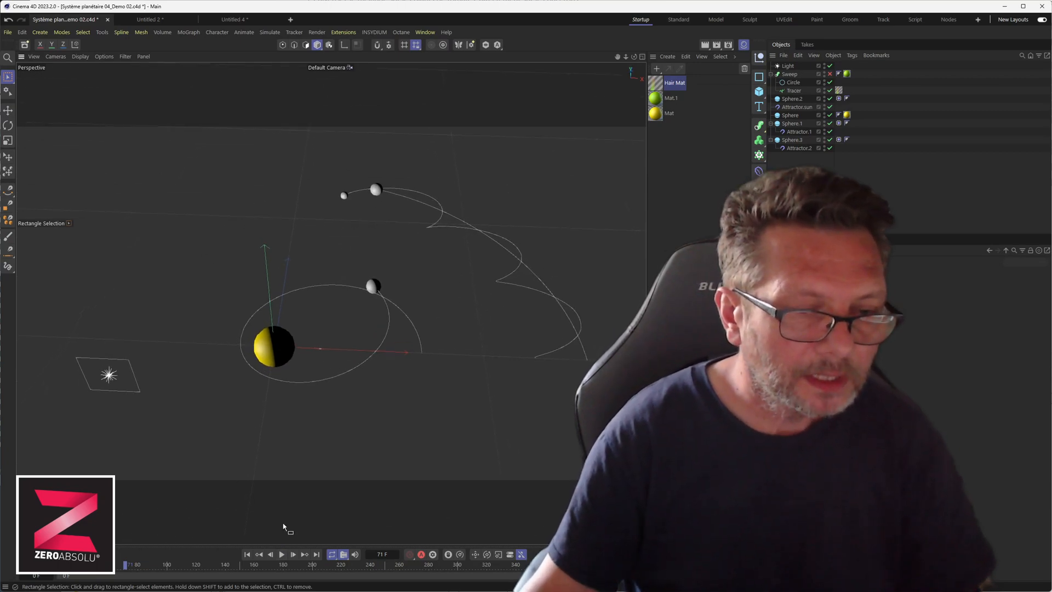
Play the orbit animation and pause it to examine the trails behind the planets
left_click(282, 554)
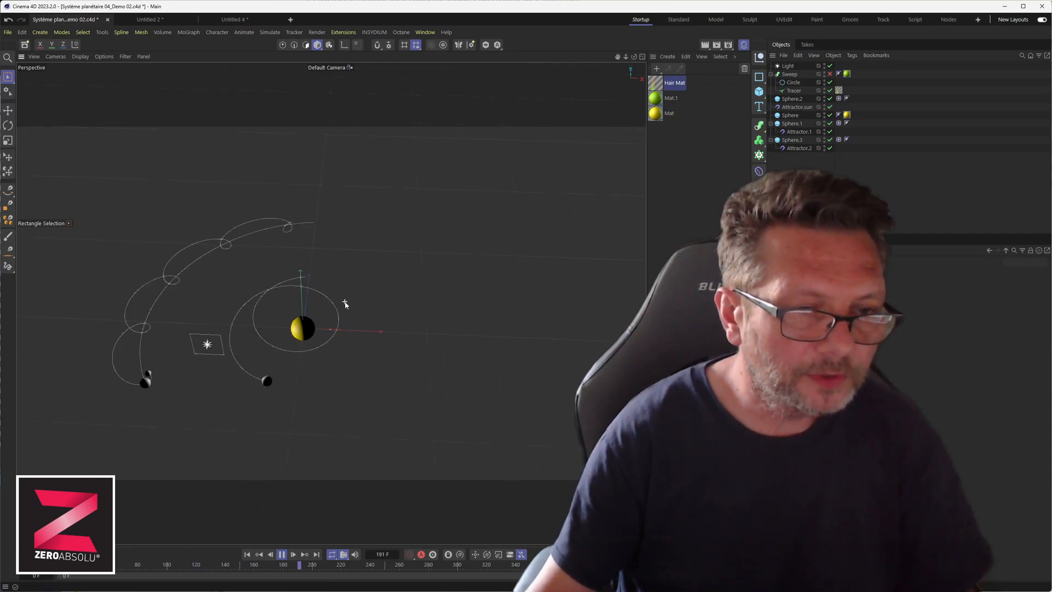
middle_click_drag(313, 342, 314, 332, "alt")
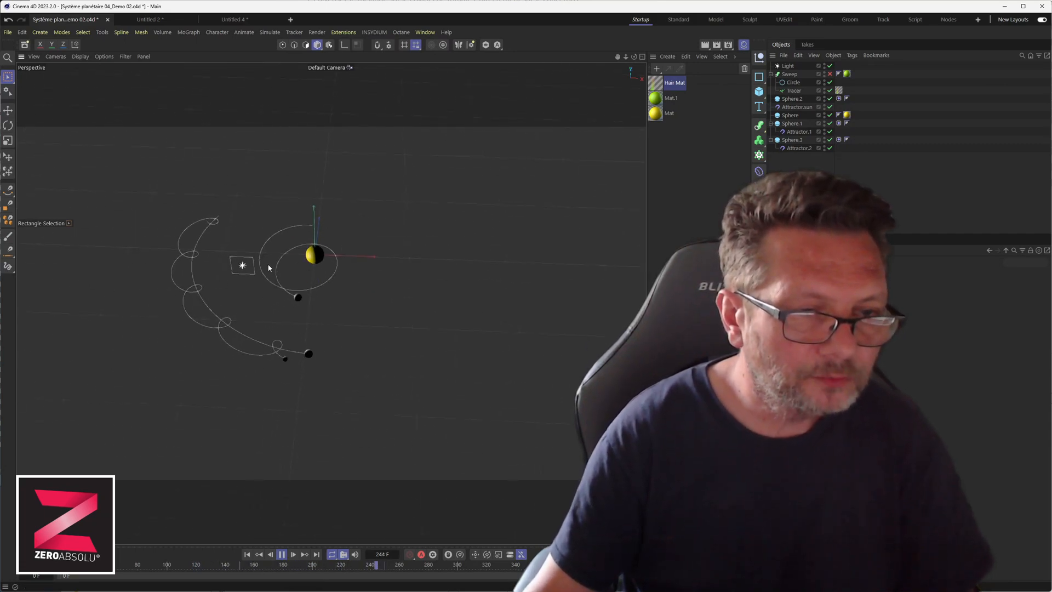
left_click(282, 554)
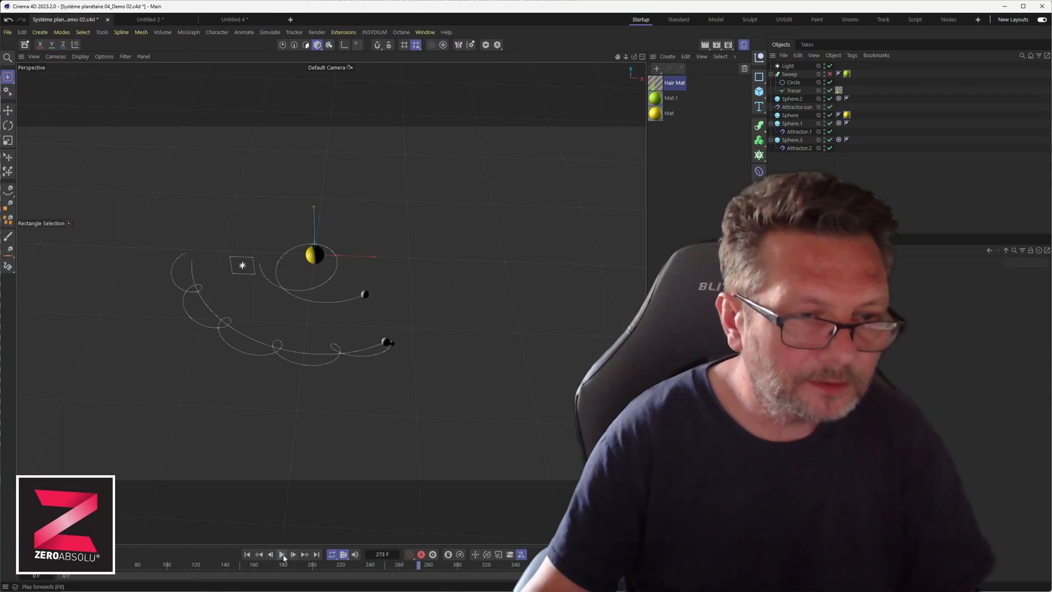
Set the Tracer's limit to From Start and play the animation from the first frame to check its trails
left_click(794, 91)
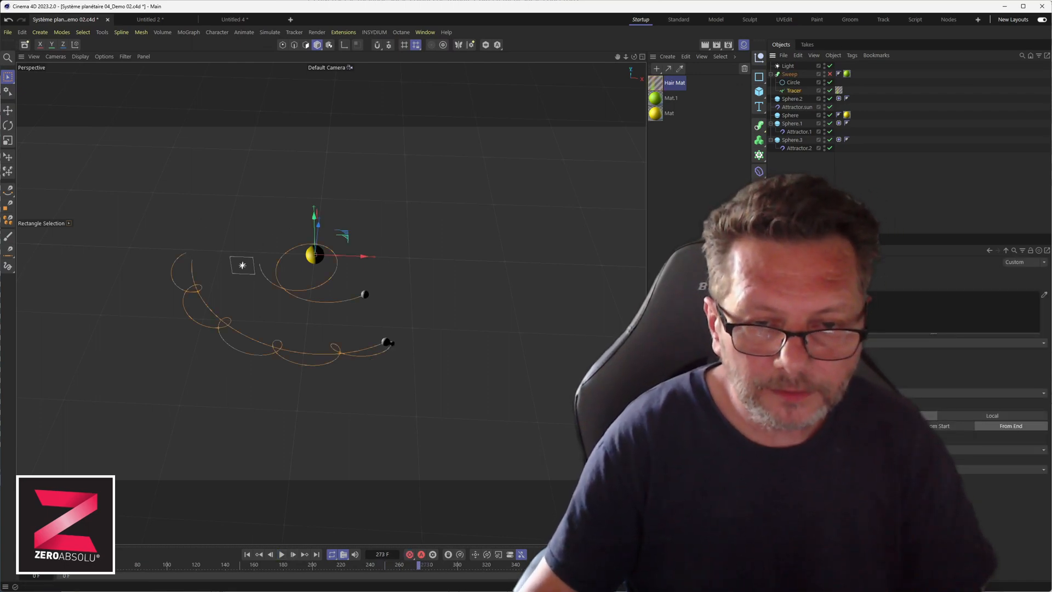
left_click(934, 427)
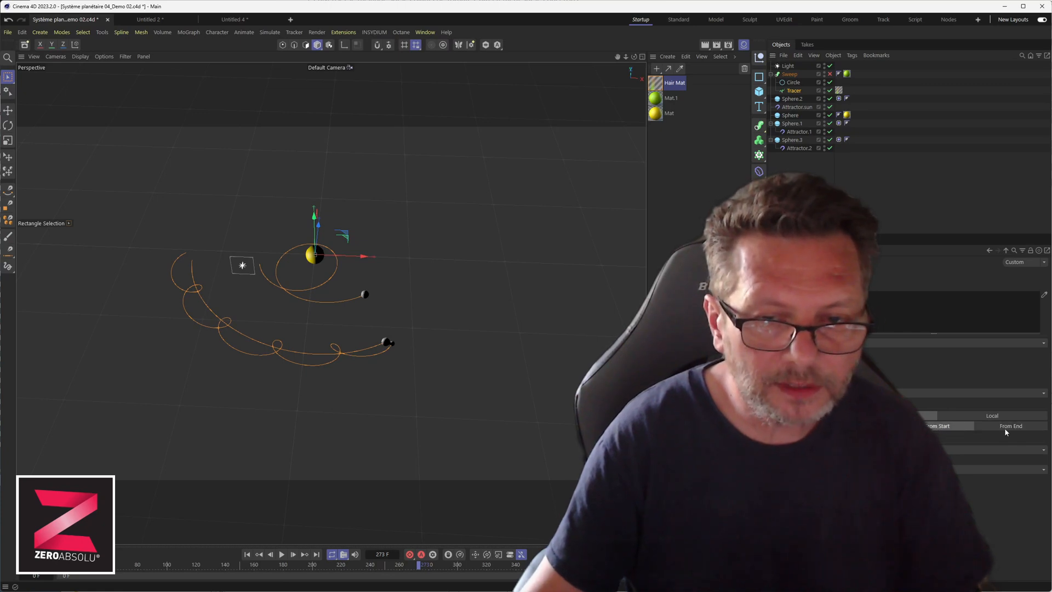
left_click(247, 555)
left_click(282, 554)
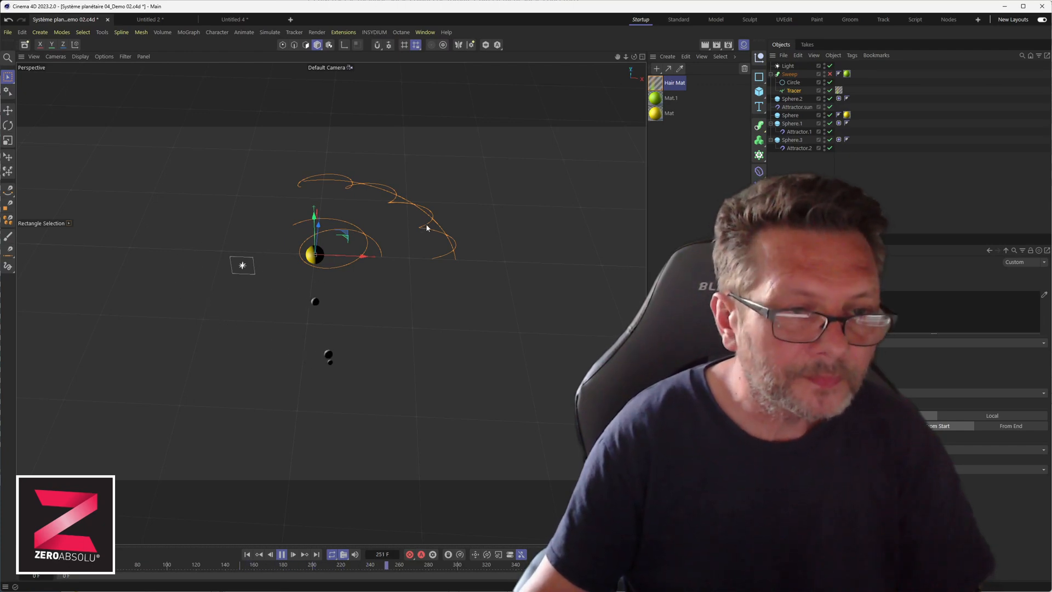
key("F8")
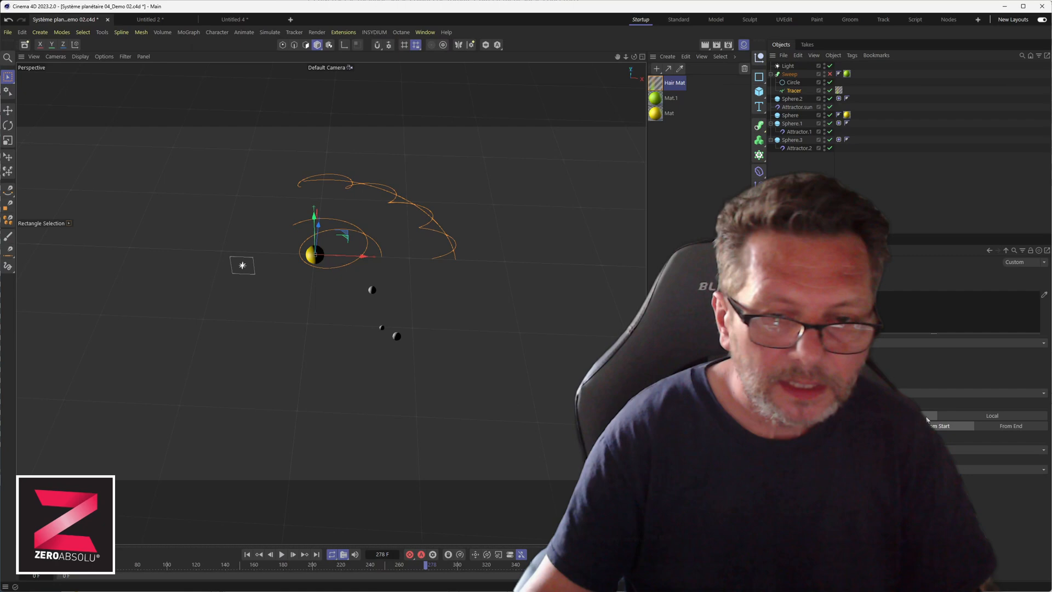
Set the Tracer's limit to From End and play the animation from the first frame to check its trails
left_click(1007, 427)
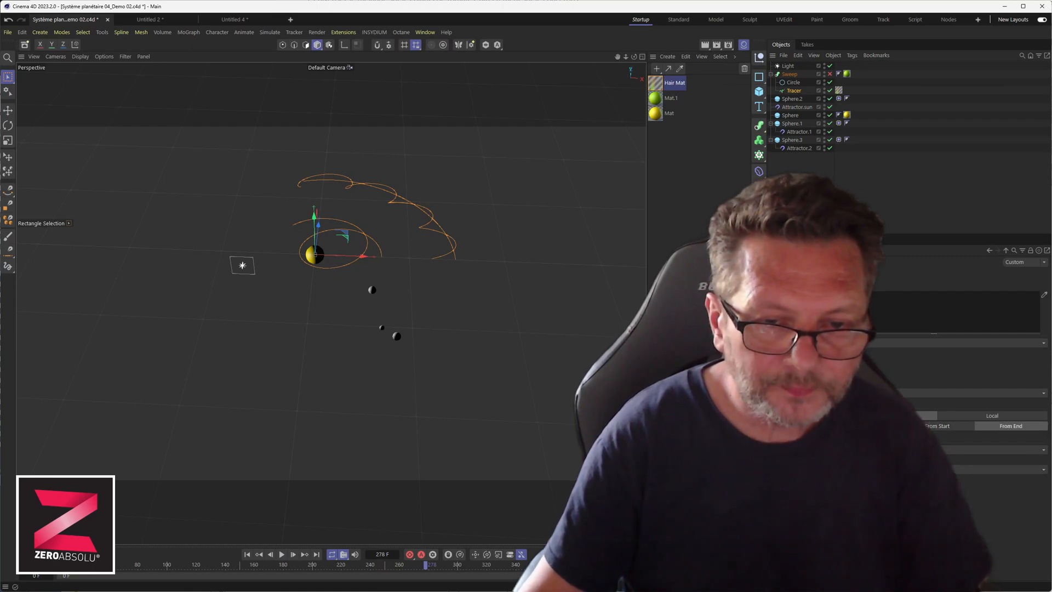
left_click(247, 554)
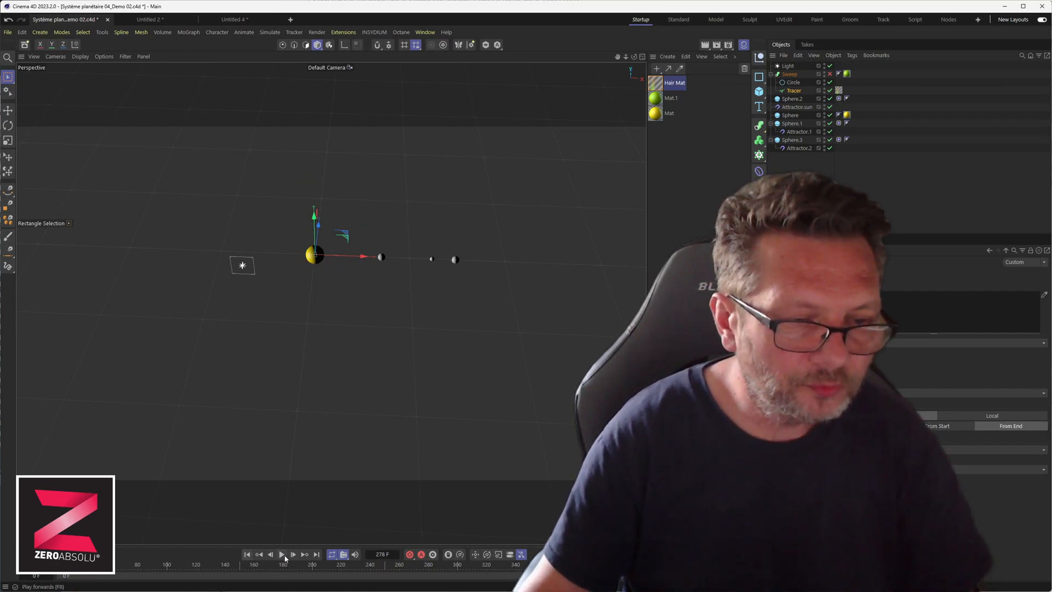
left_click(282, 554)
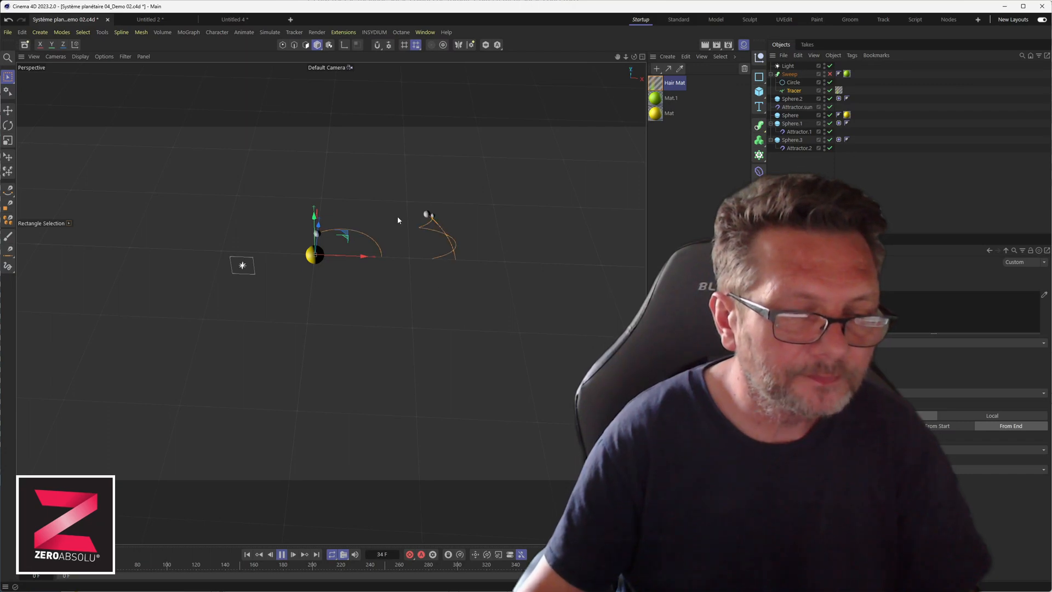
left_click_drag(397, 216, 389, 204, "alt")
scroll(389, 201, "up", 3)
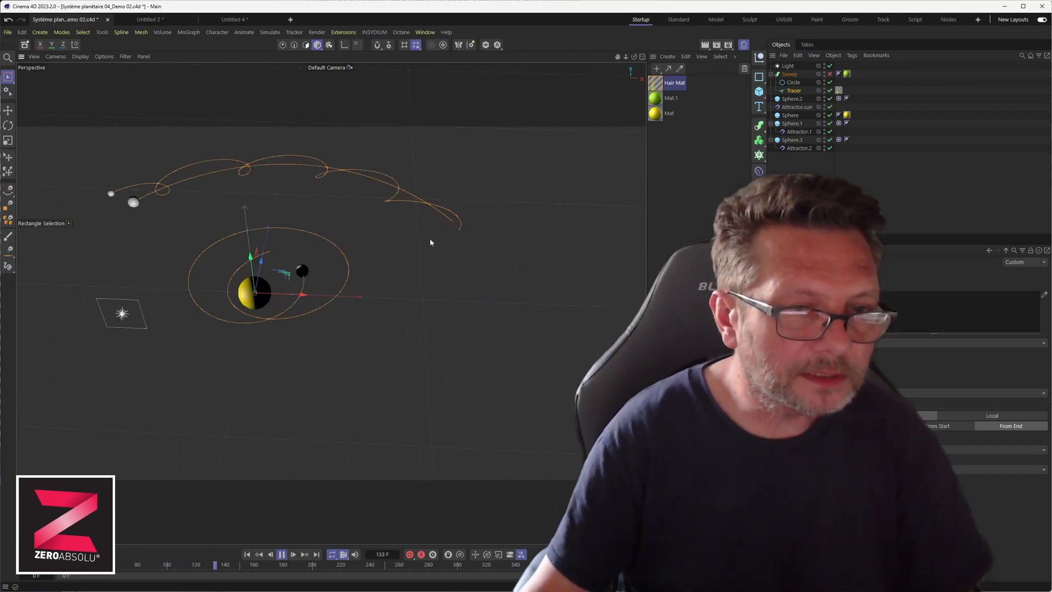
left_click(281, 555)
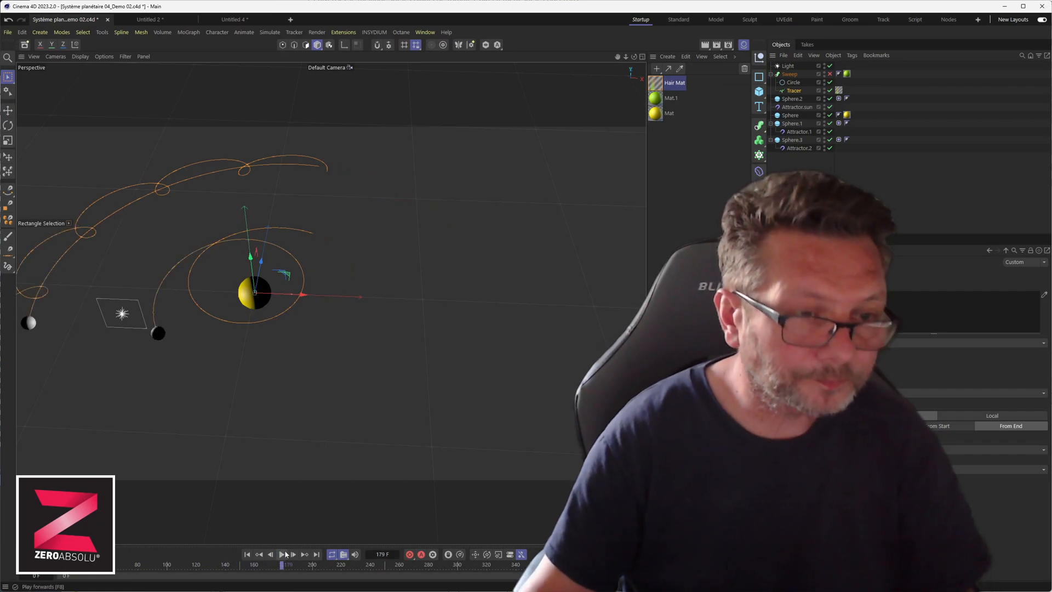
Jump around the timeline to frames 62 and 176, and render the view to examine the Tracer's paths
middle_click_drag(360, 311, 429, 327)
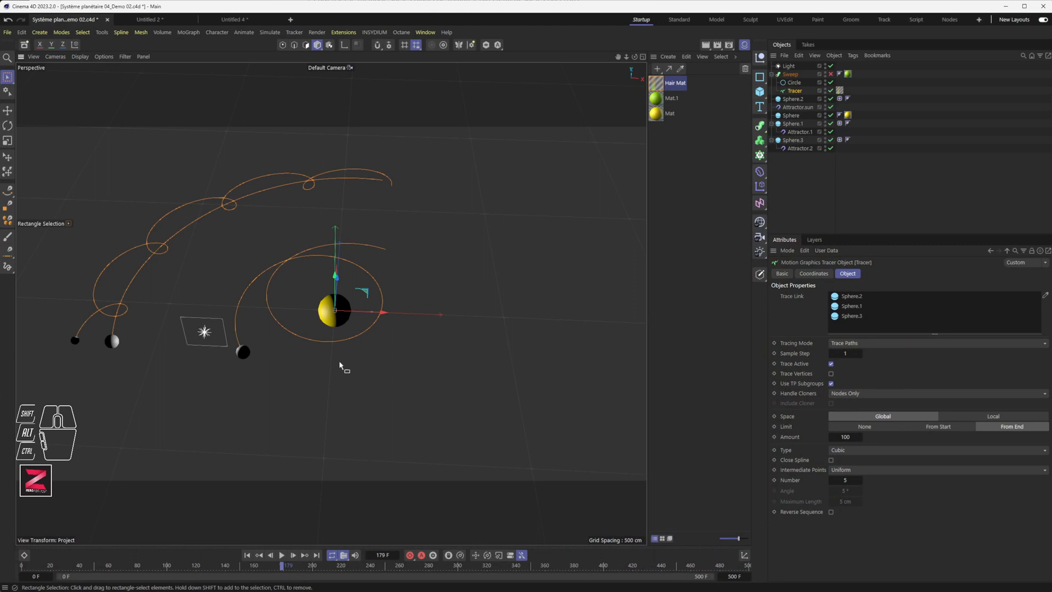
left_click_drag(340, 366, 315, 411, "alt")
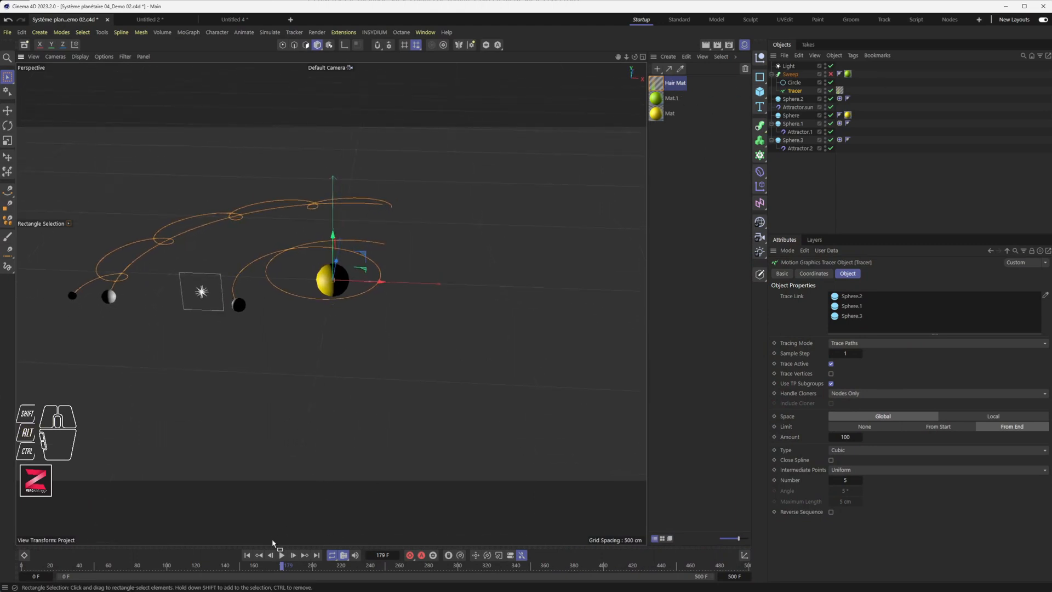
left_click_drag(273, 567, 111, 532)
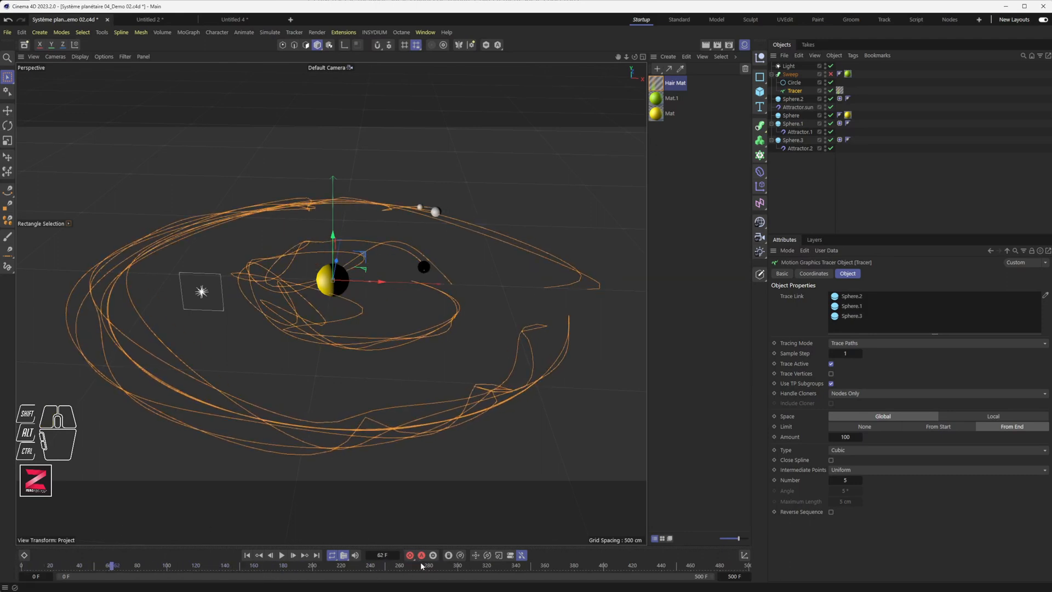
left_click_drag(422, 563, 420, 565)
left_click(278, 565)
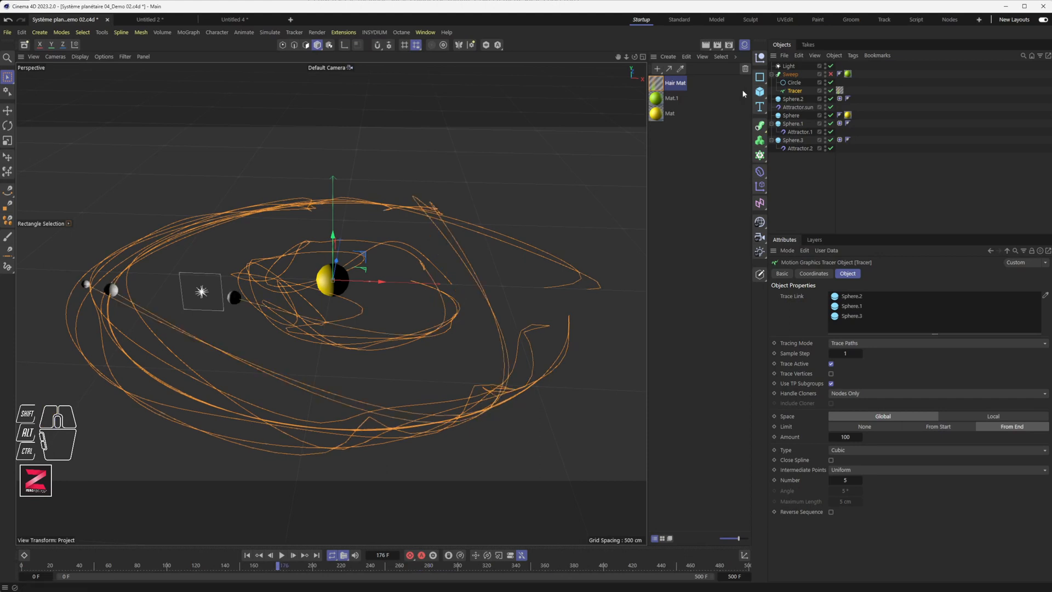
left_click(706, 46)
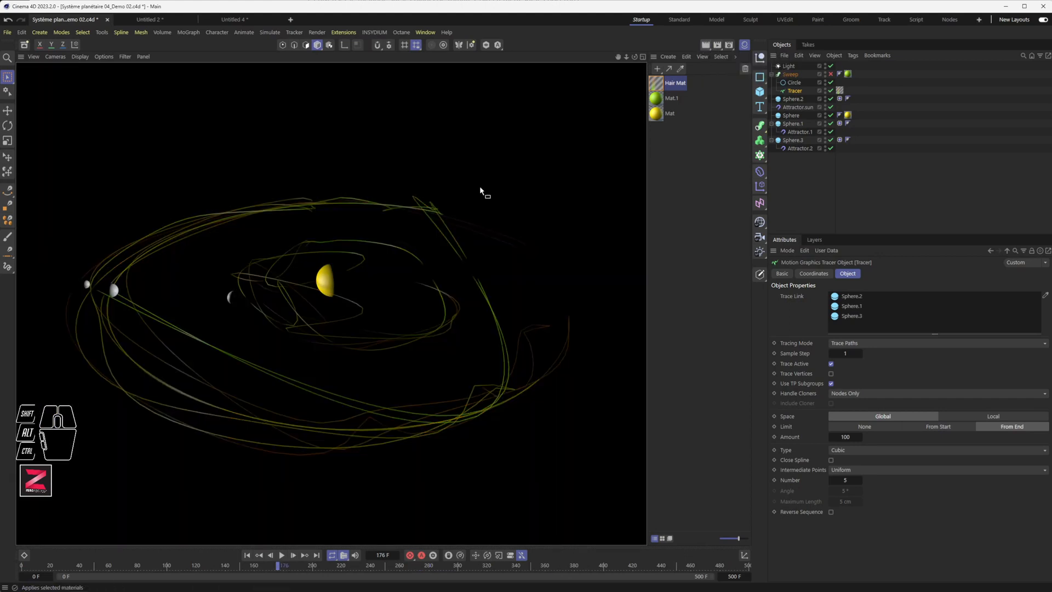
Return to frame 0 and play the animation to frame 130, viewing the orbits from above
left_click_drag(277, 565, 21, 566)
left_click_drag(415, 293, 422, 295, "alt")
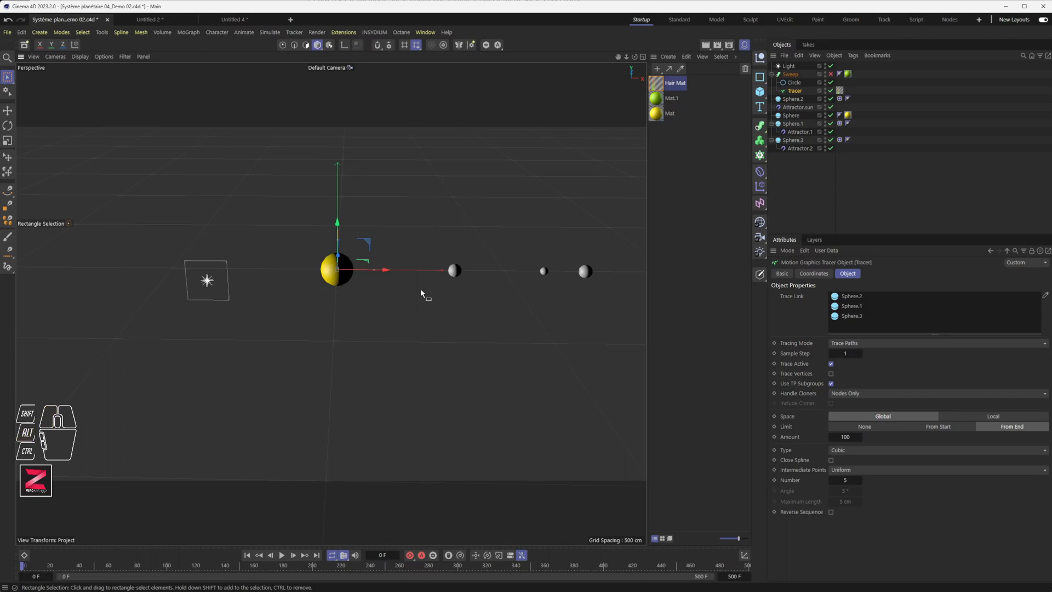
left_click(282, 555)
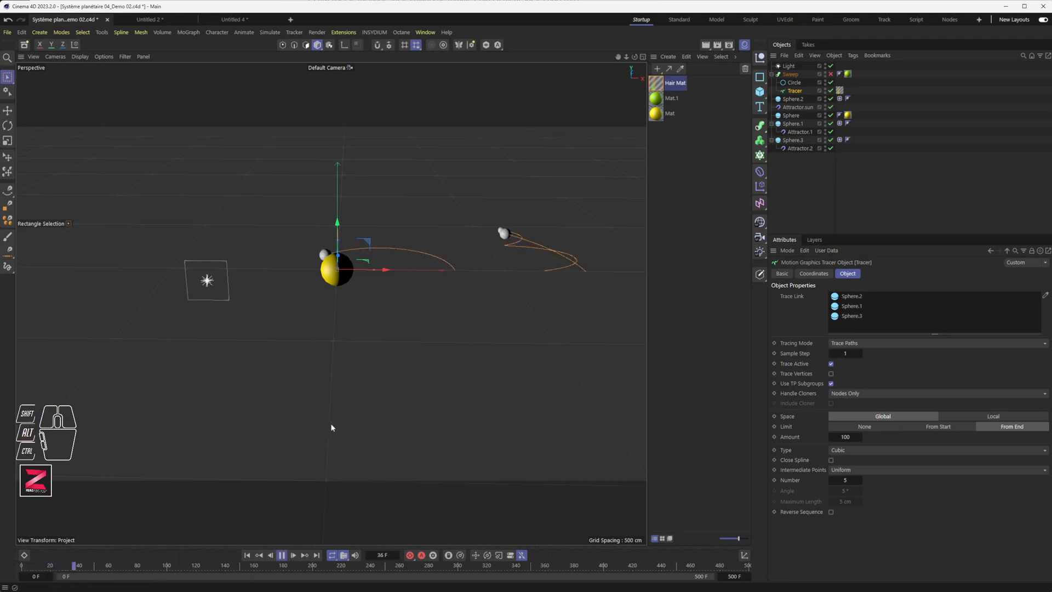
left_click(283, 556)
left_click_drag(354, 353, 345, 400, "alt")
left_click(282, 556)
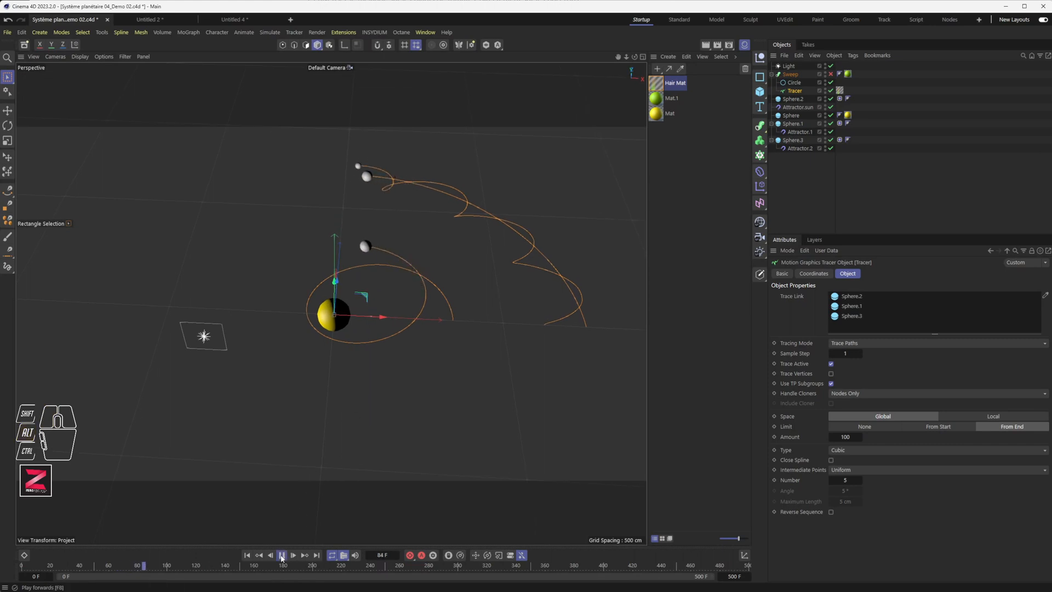
left_click(282, 556)
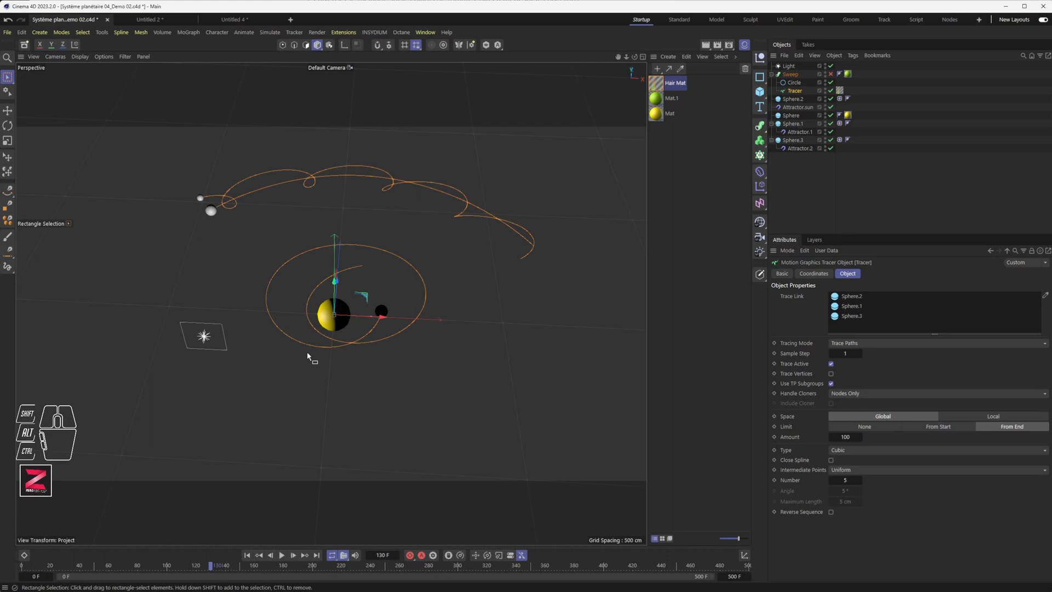
Rewind to frame 0 and replay the trail animation up to frame 68
left_click_drag(230, 565, 21, 527)
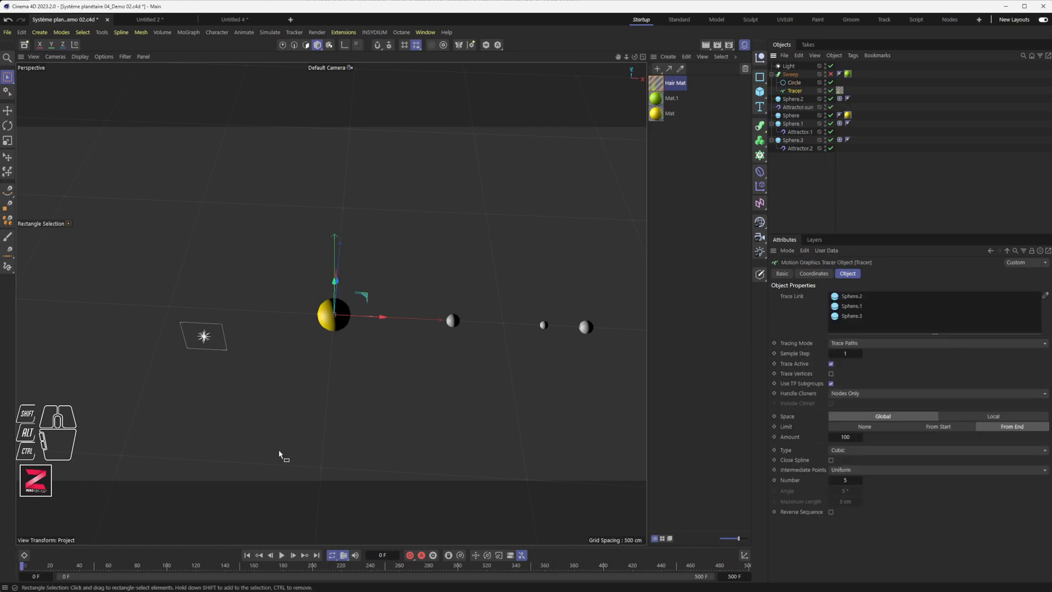
left_click(281, 555)
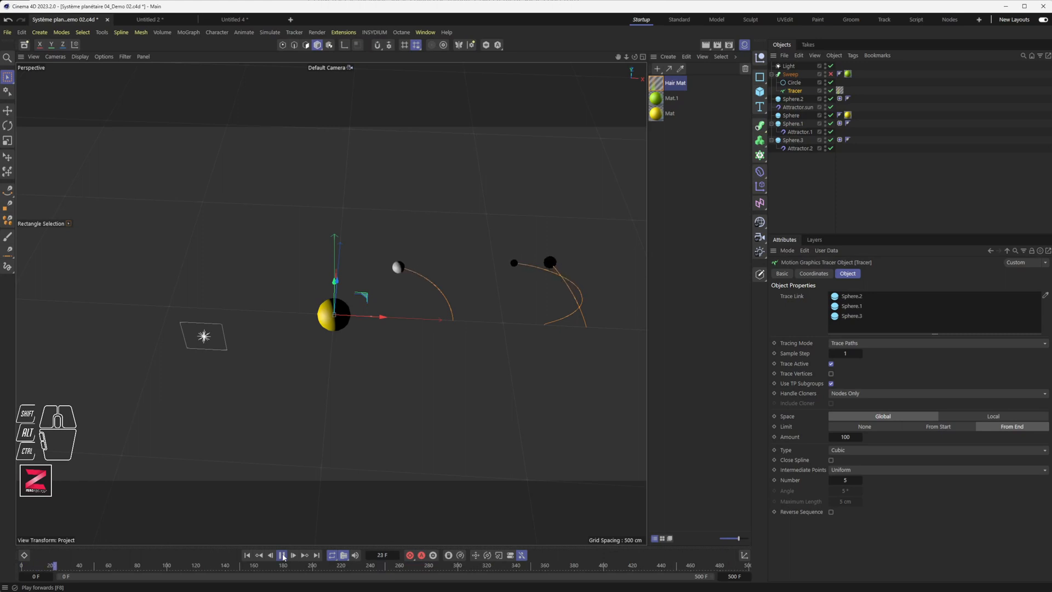
left_click(282, 555)
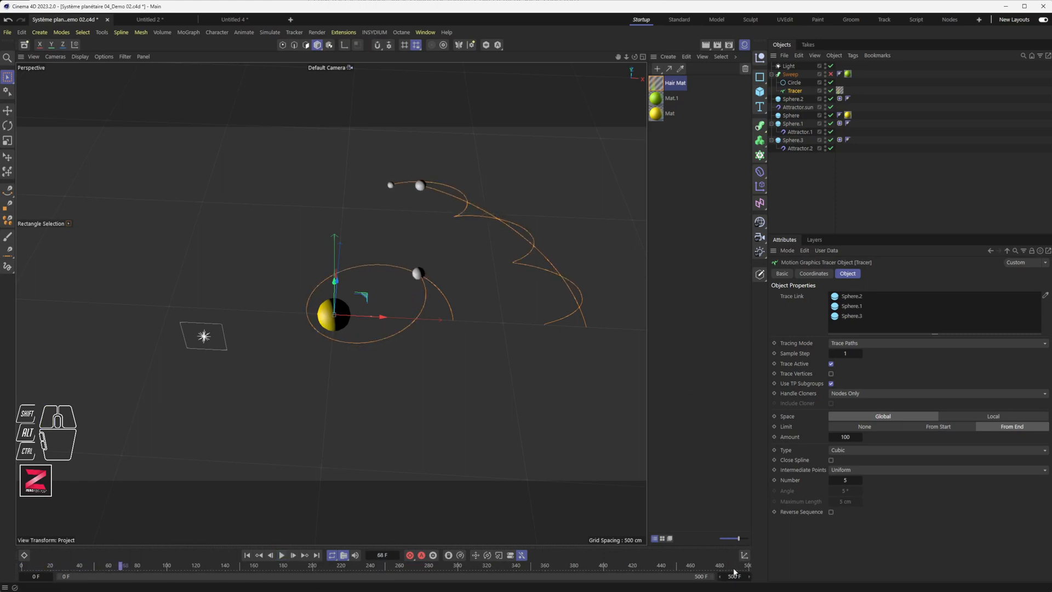
left_click(785, 56)
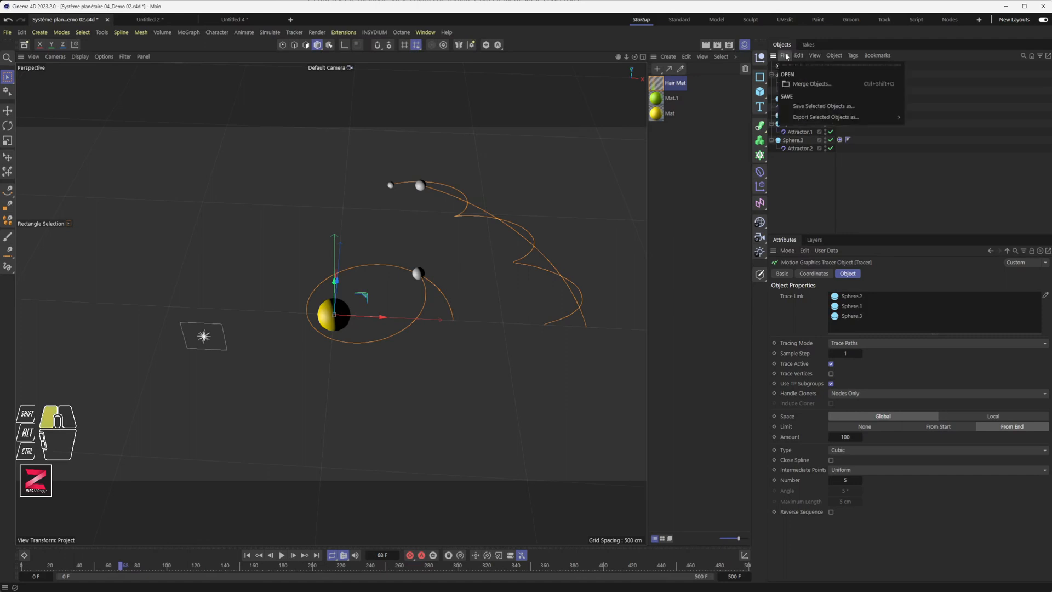
mouse_move(801, 119)
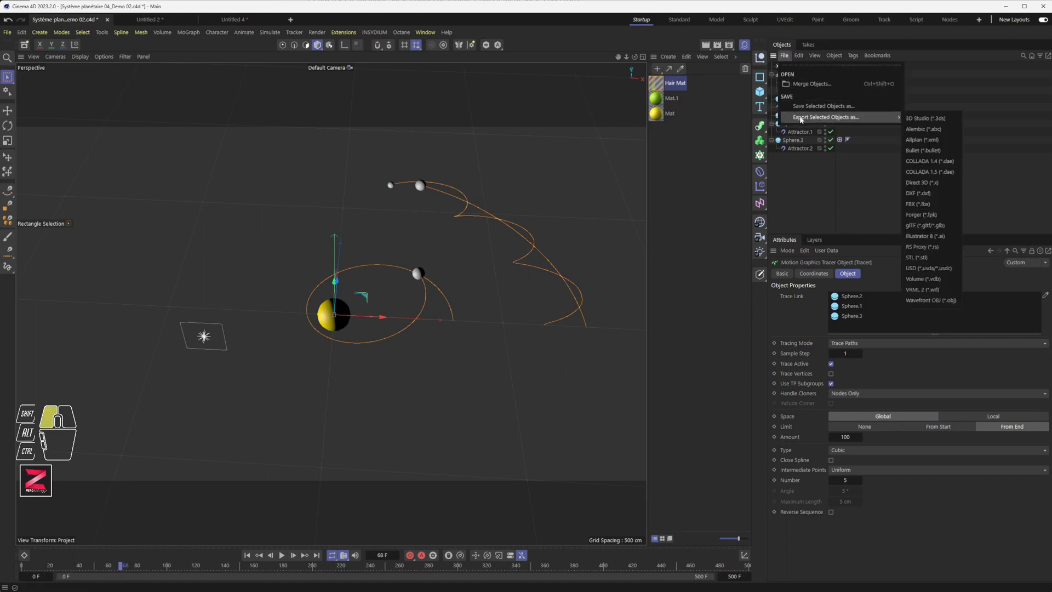
left_click(932, 130)
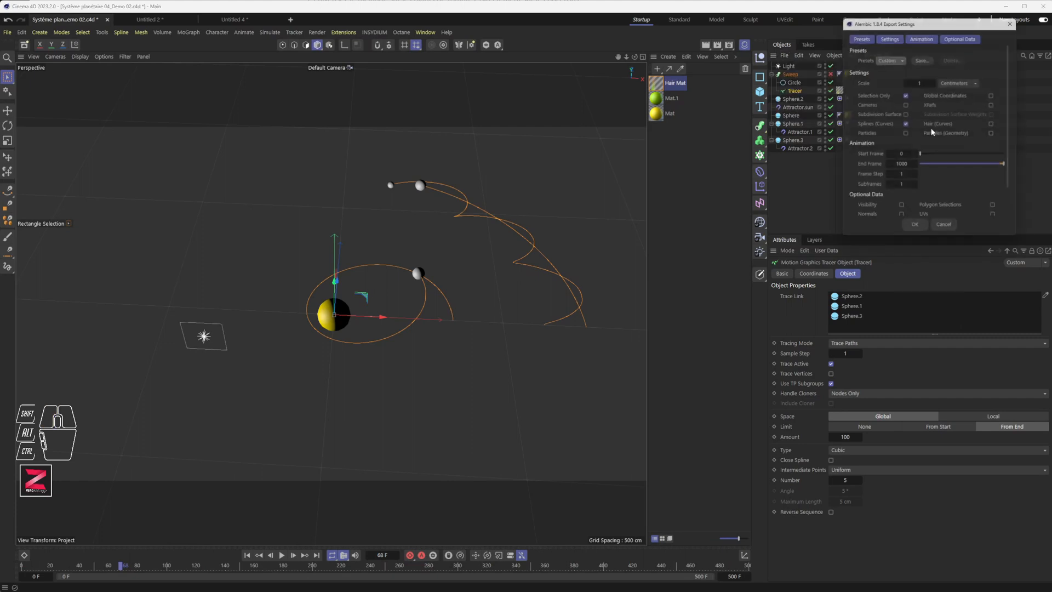
left_click_drag(920, 20, 409, 162)
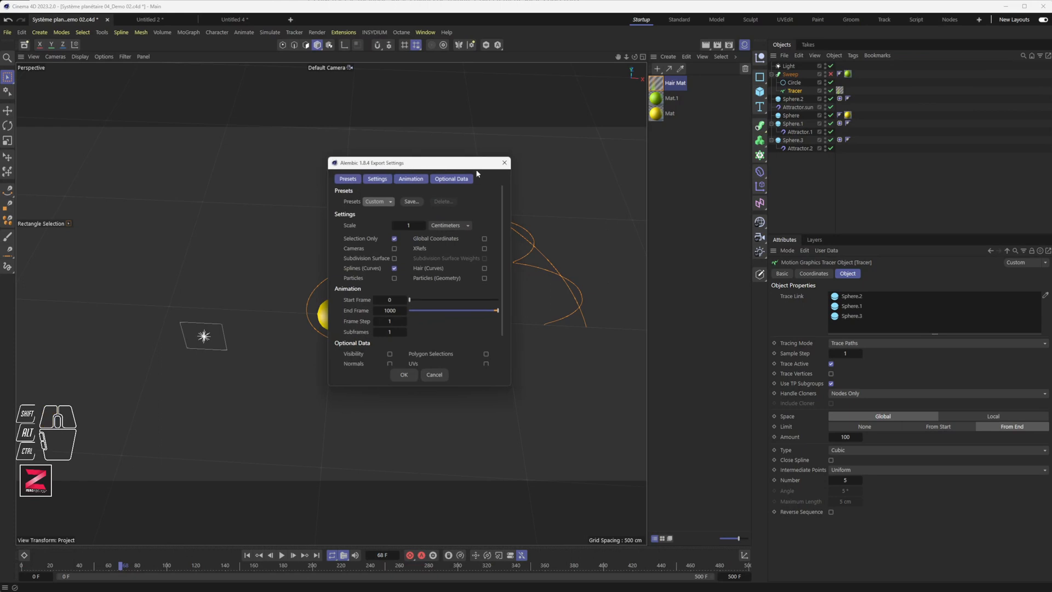
left_click(499, 163)
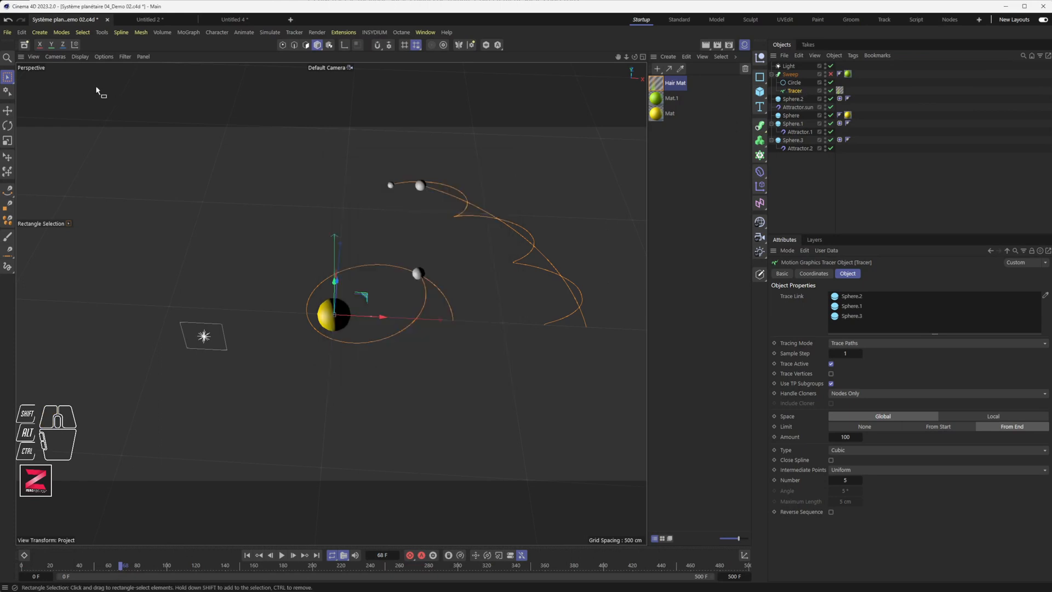
left_click(7, 32)
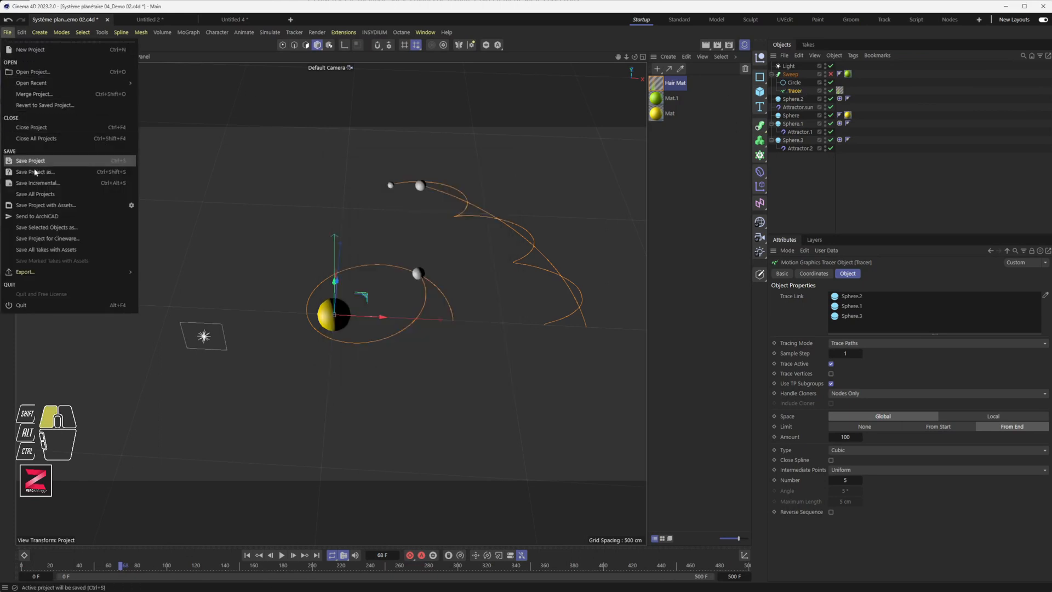
mouse_move(93, 272)
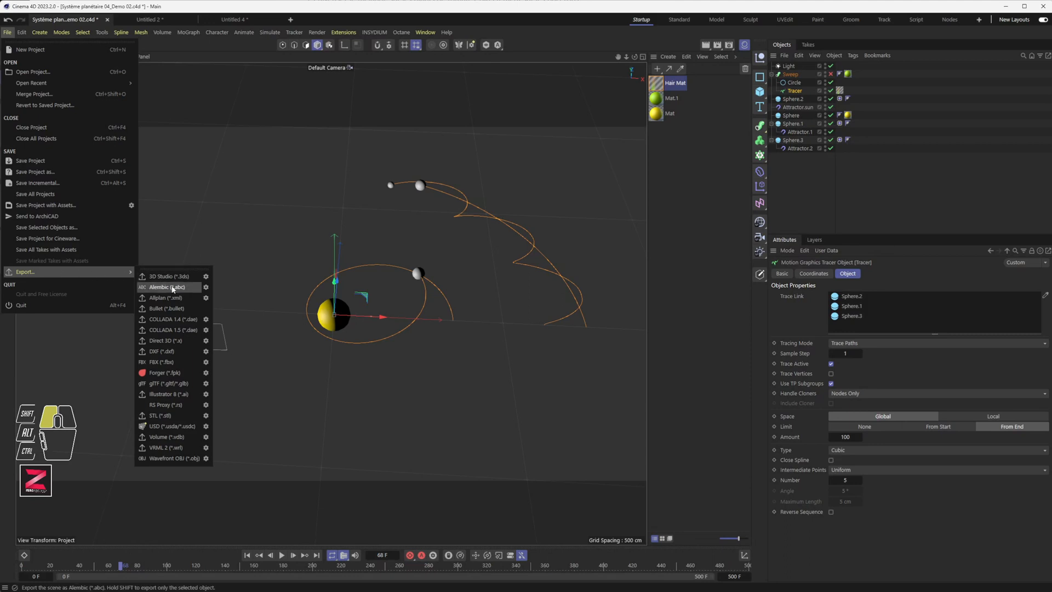
left_click(206, 287)
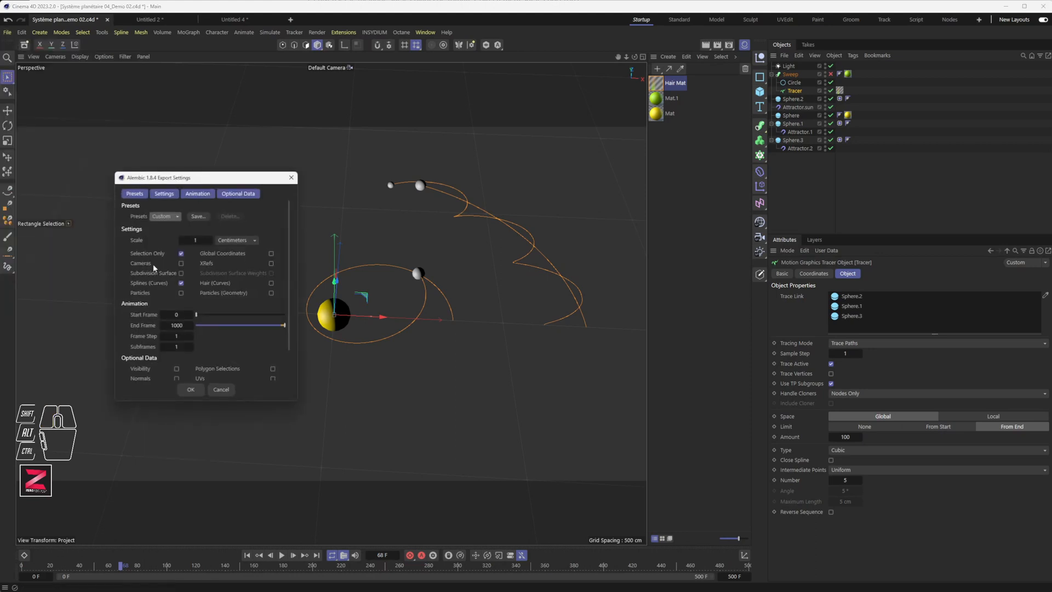
left_click(290, 177)
Start an Alembic export of the selected Tracer and enlarge the export settings window to show all options
left_click(787, 57)
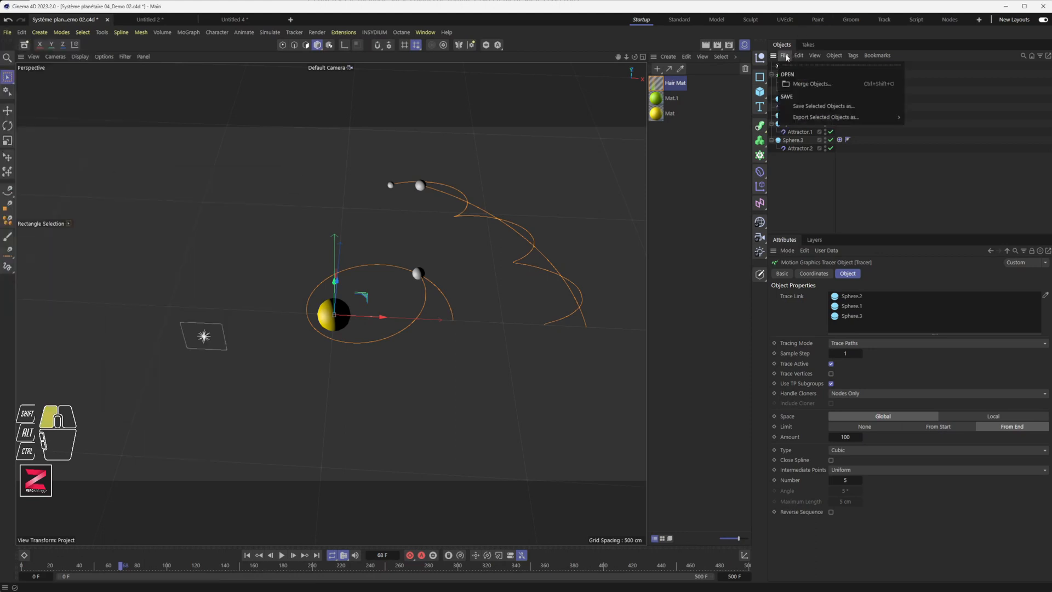
mouse_move(844, 117)
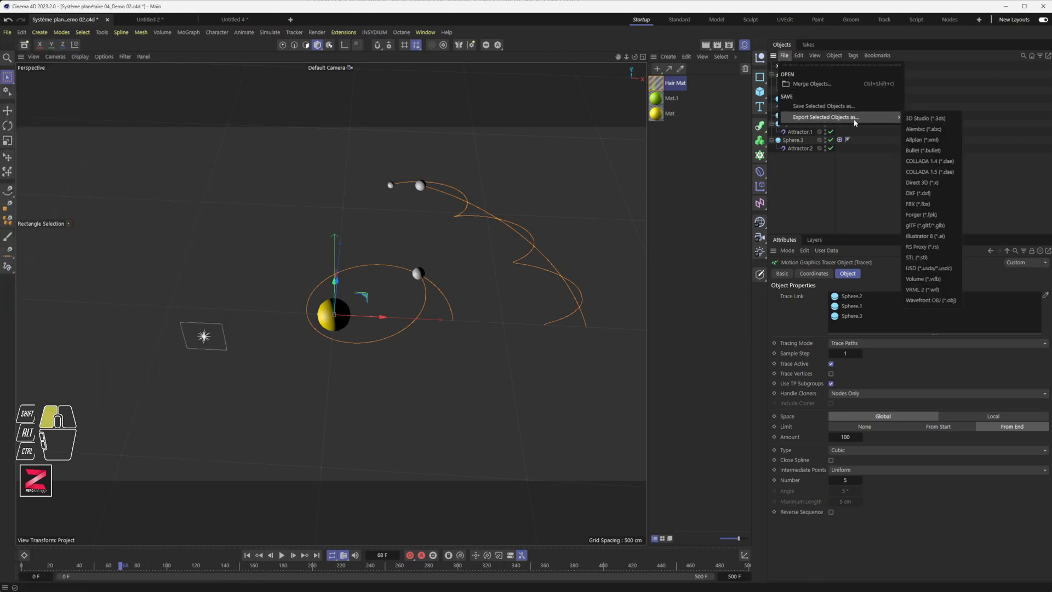
left_click(936, 129)
left_click_drag(939, 21, 410, 119)
left_click_drag(447, 341, 453, 450)
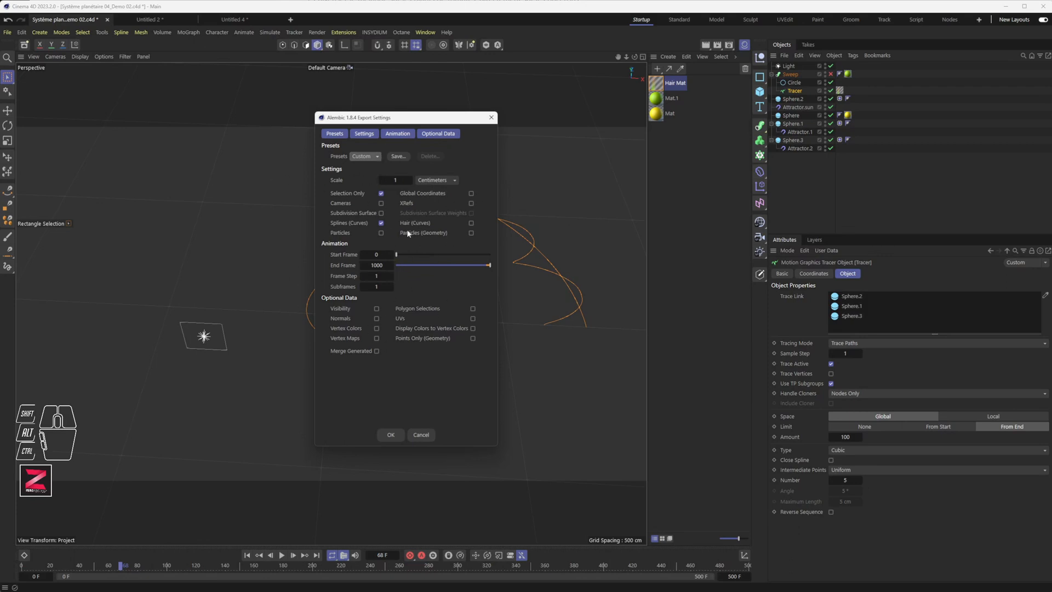
Turn off cameras and particles for the Alembic export, change the end frame, and confirm the settings
left_click(380, 203)
left_click_drag(409, 117, 239, 118)
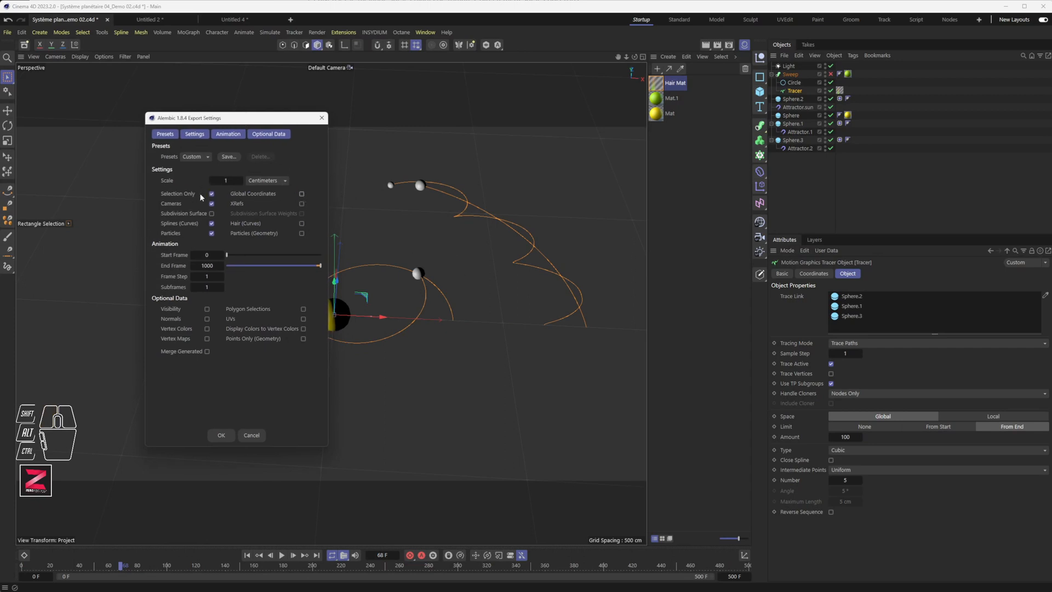
left_click(211, 203)
left_click(212, 233)
left_click(208, 265)
left_click_drag(214, 265, 163, 265)
type("50")
key("Return")
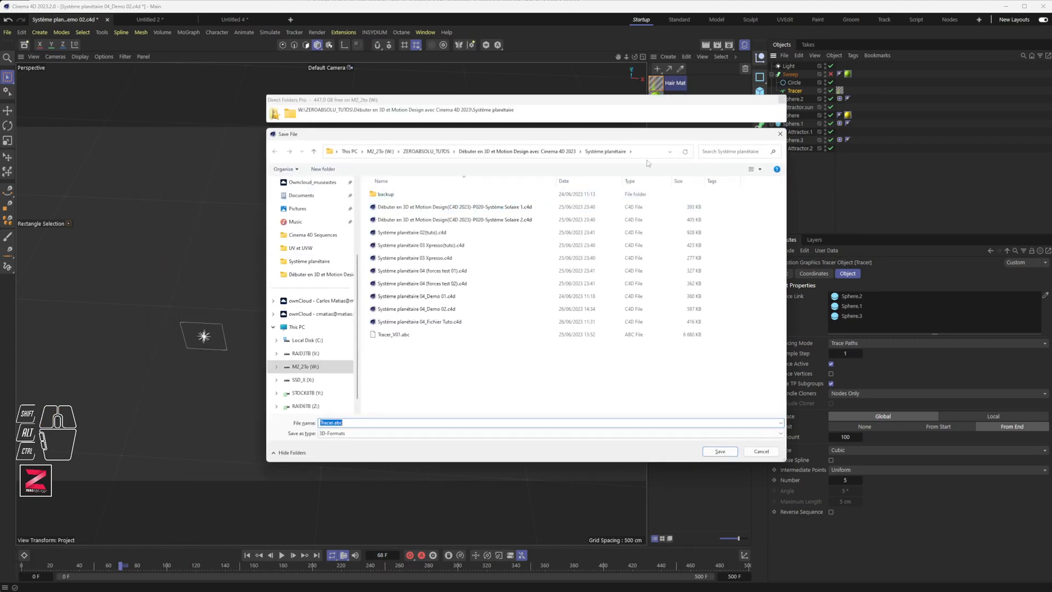
Save the Alembic export as Tracer_Cache01 in the Tracer_Cached! folder under Débuter en 3D et Motion Design avec Cinema 4D 2023
left_click(644, 152)
type("W:\\ZEROABSOLU_TUTOS\\Débuter en 3D et Motion Design avec Cinema 4D 2023\\Tracer_Cached!")
key("Return")
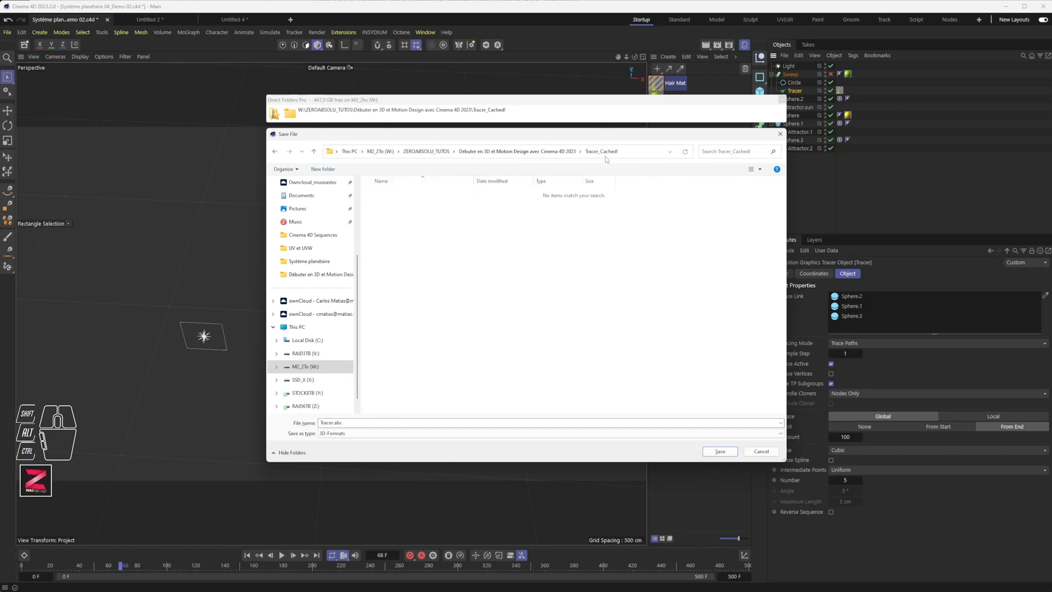
left_click(337, 422)
left_click(333, 422)
type("_Cache01")
key("Return")
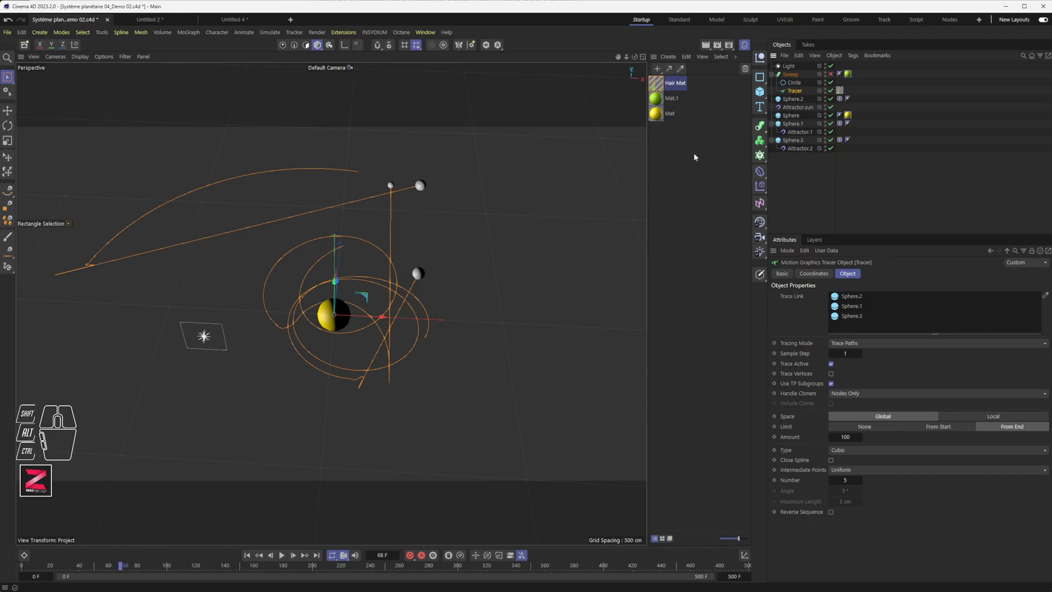
Return the timeline to frame 0 and disable the original Tracer under the Sweep
left_click(801, 179)
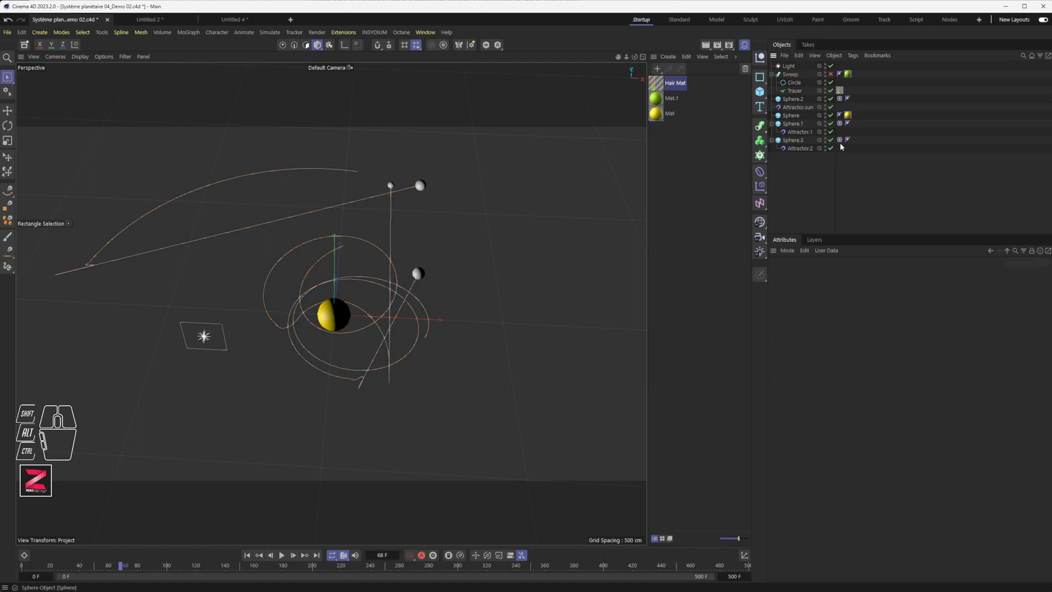
left_click_drag(294, 566, 51, 520)
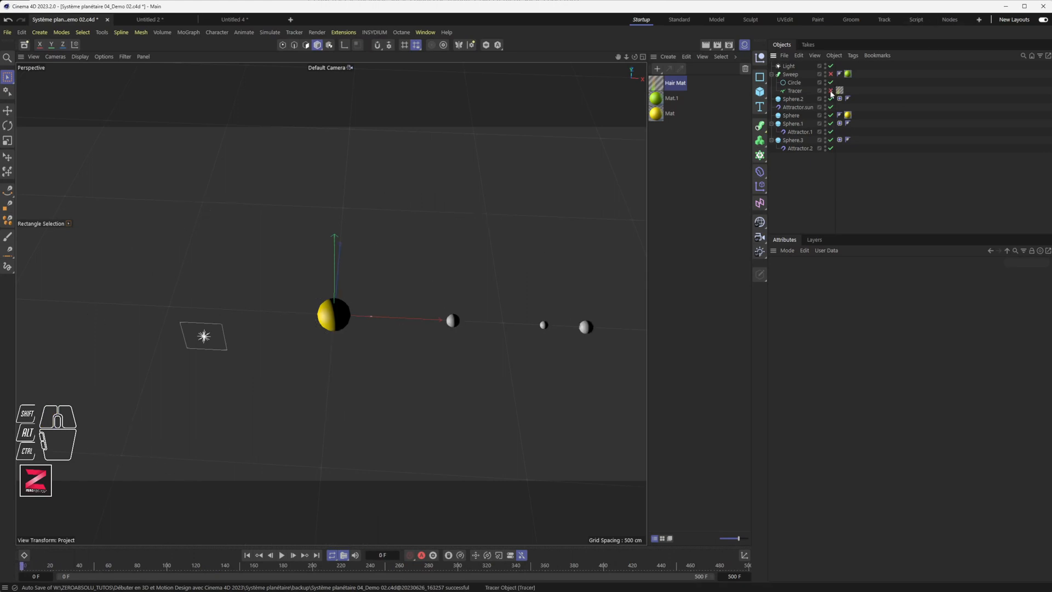
Merge Tracer_Cache01.abc from the Tracer_Cached! folder into the scene
left_click(785, 56)
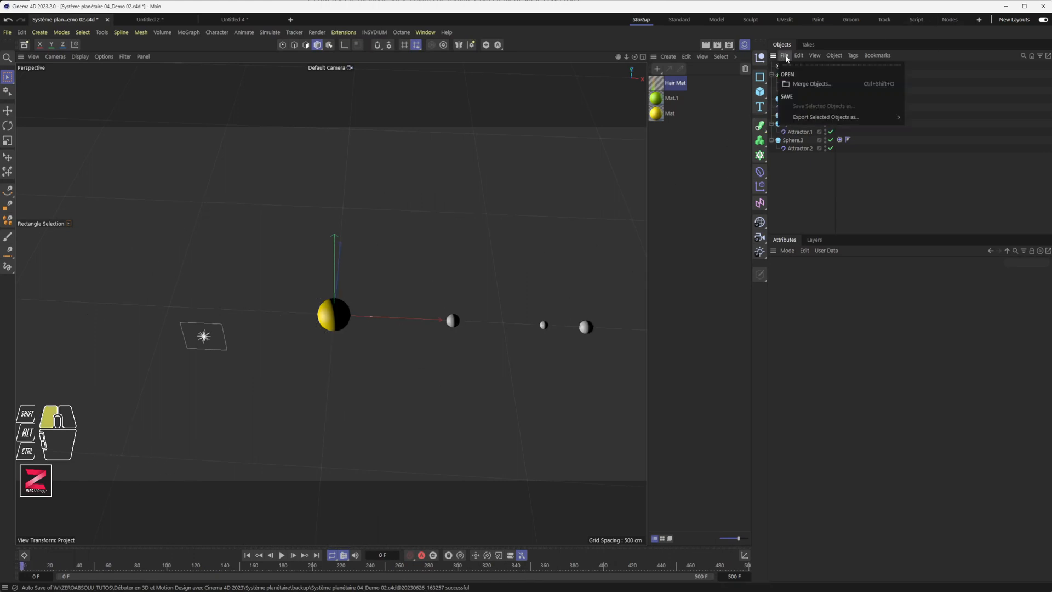
left_click(804, 85)
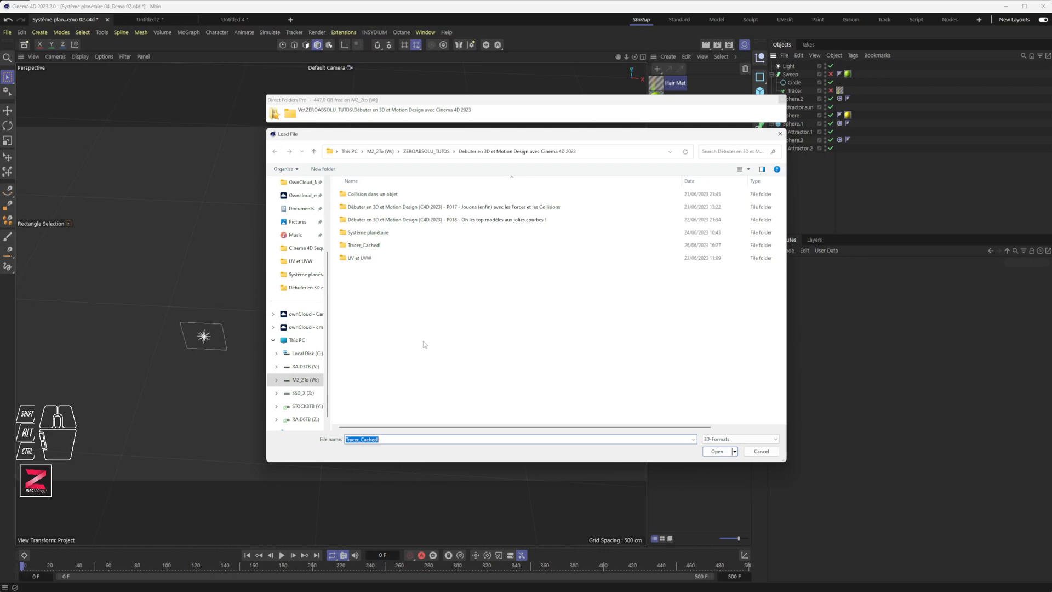
left_click(633, 150)
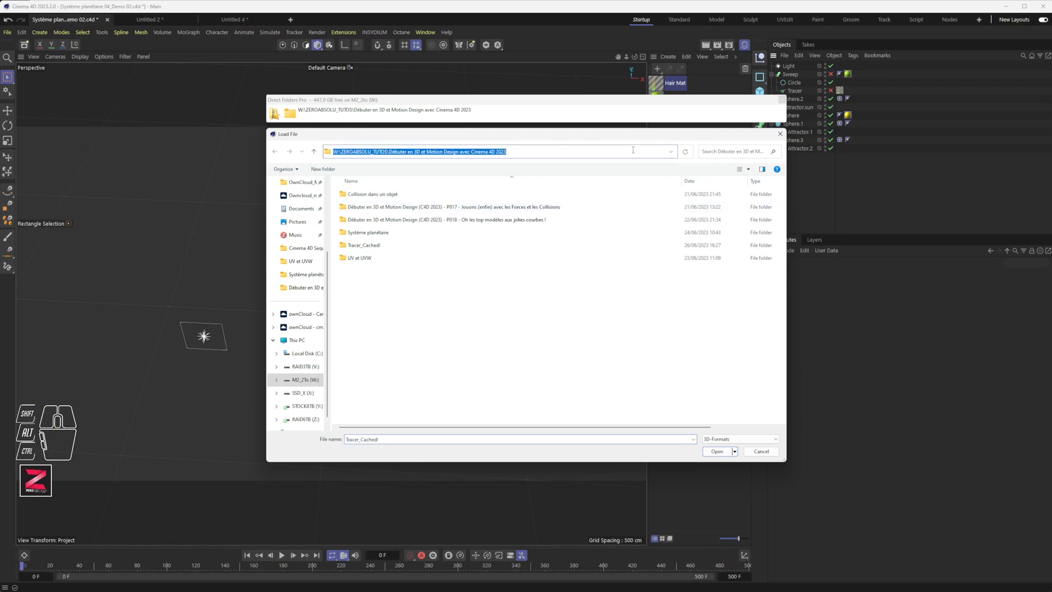
key("ctrl+v")
key("Return")
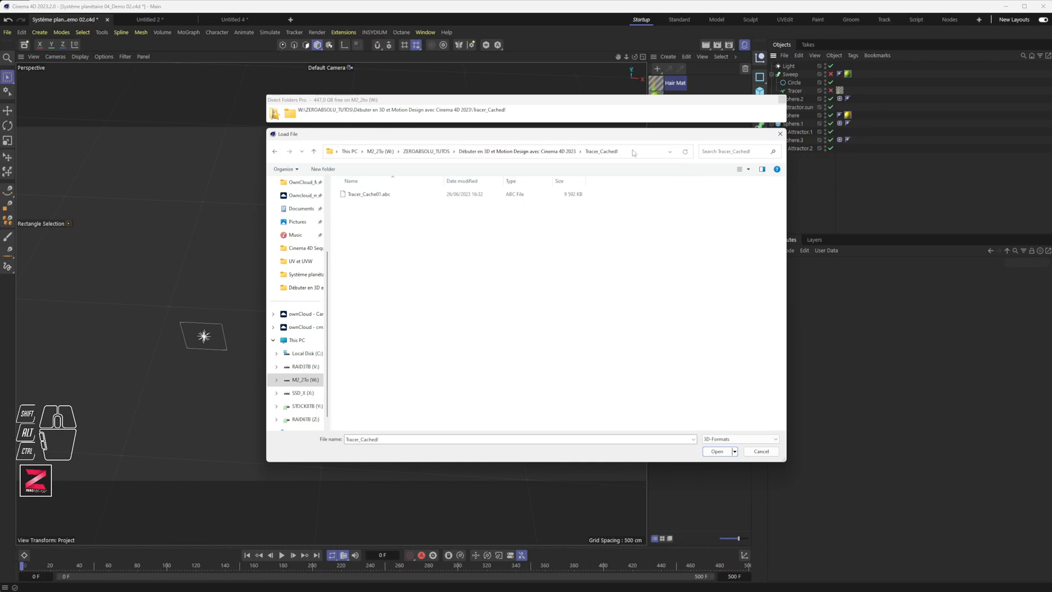
left_click(356, 196)
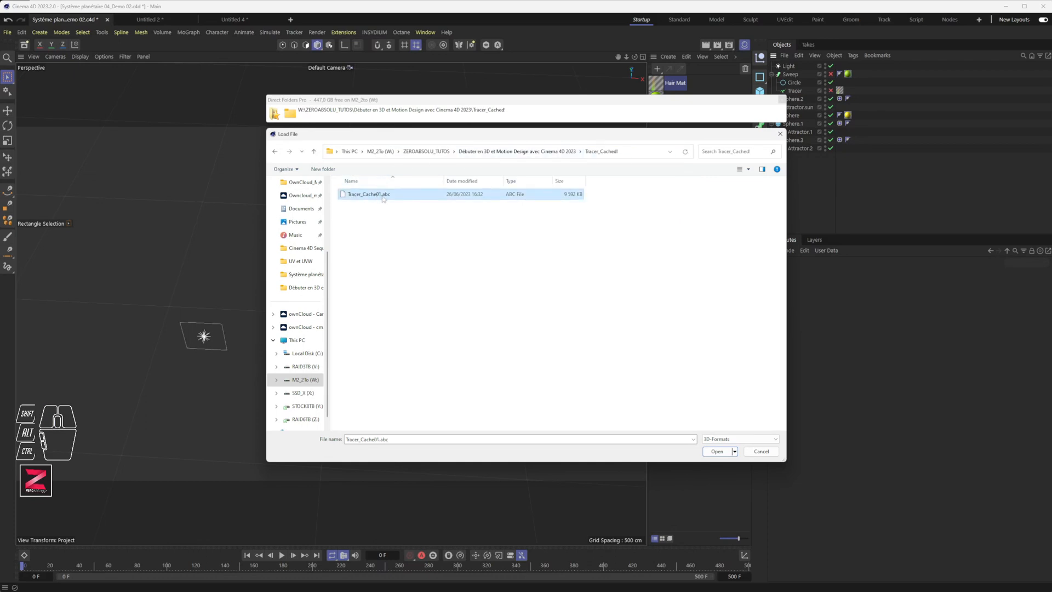
left_click(726, 449)
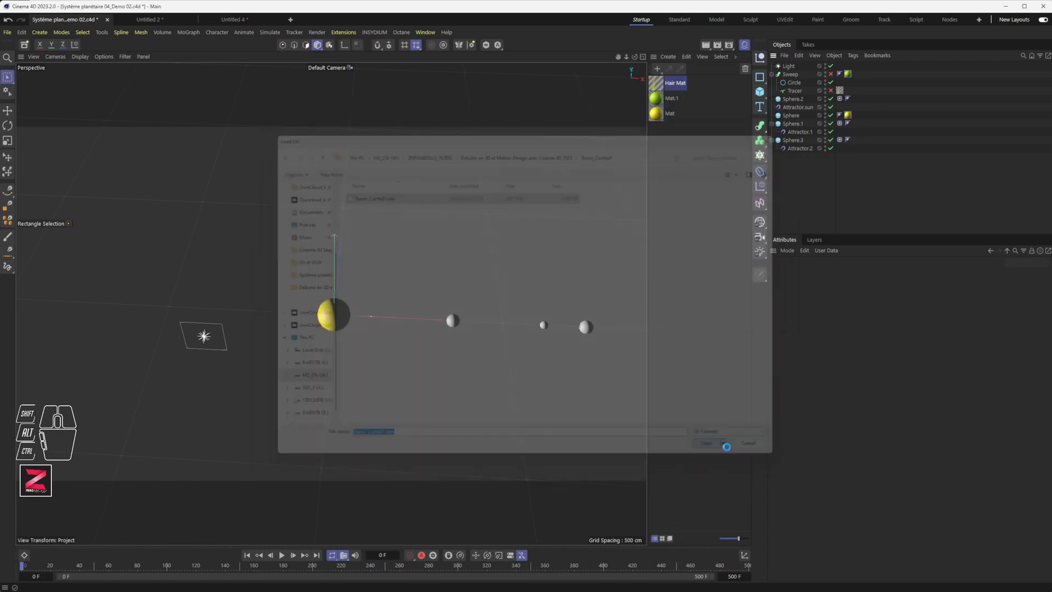
Review the Alembic import options, keep Curves set to As Splines Only, and complete the import
left_click_drag(708, 340, 398, 167)
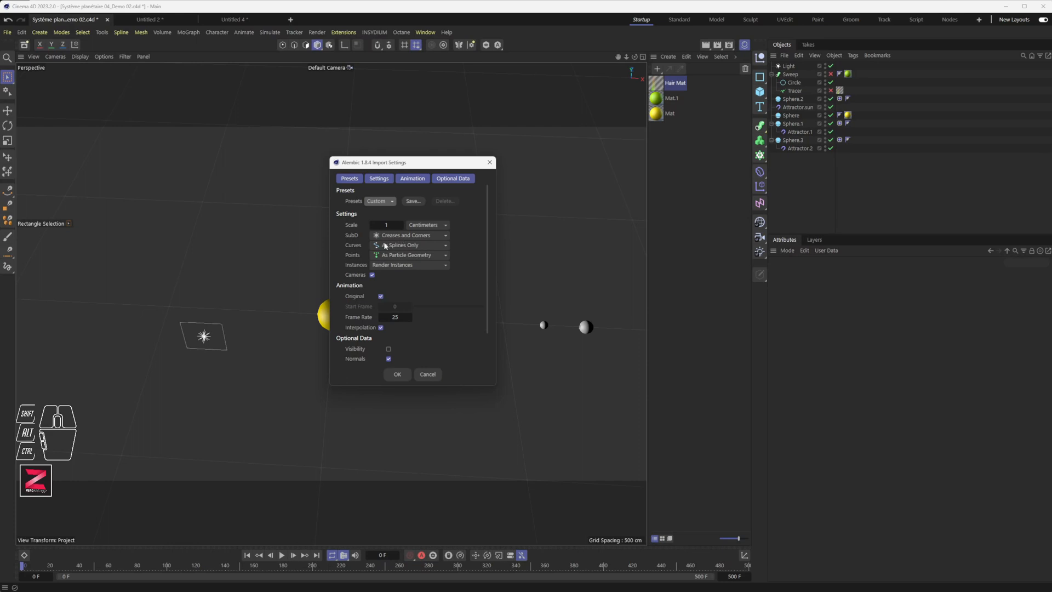
left_click(372, 275)
left_click_drag(458, 386, 443, 461)
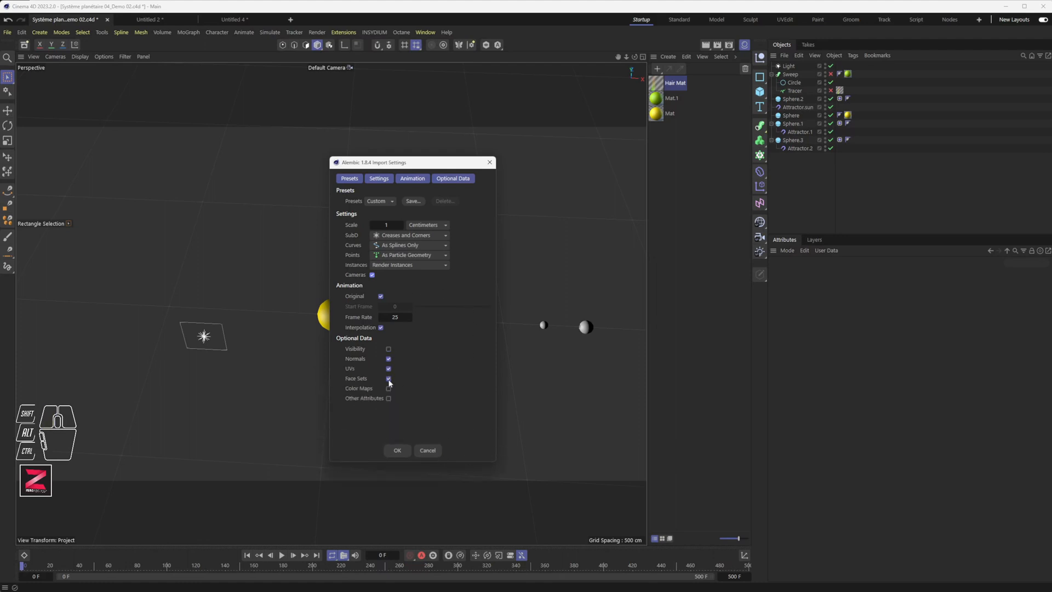
left_click(397, 247)
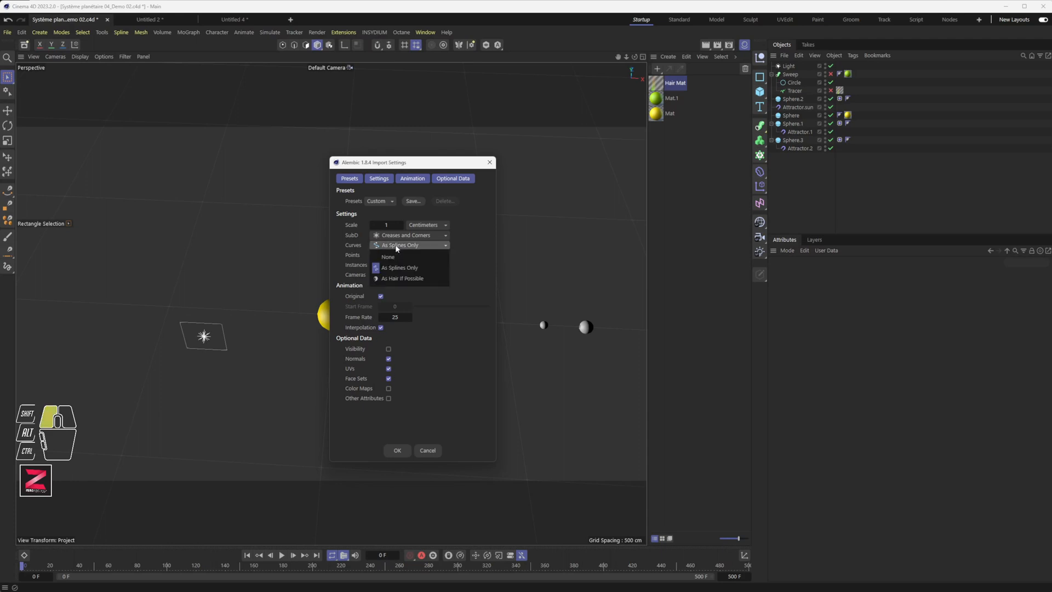
left_click(352, 246)
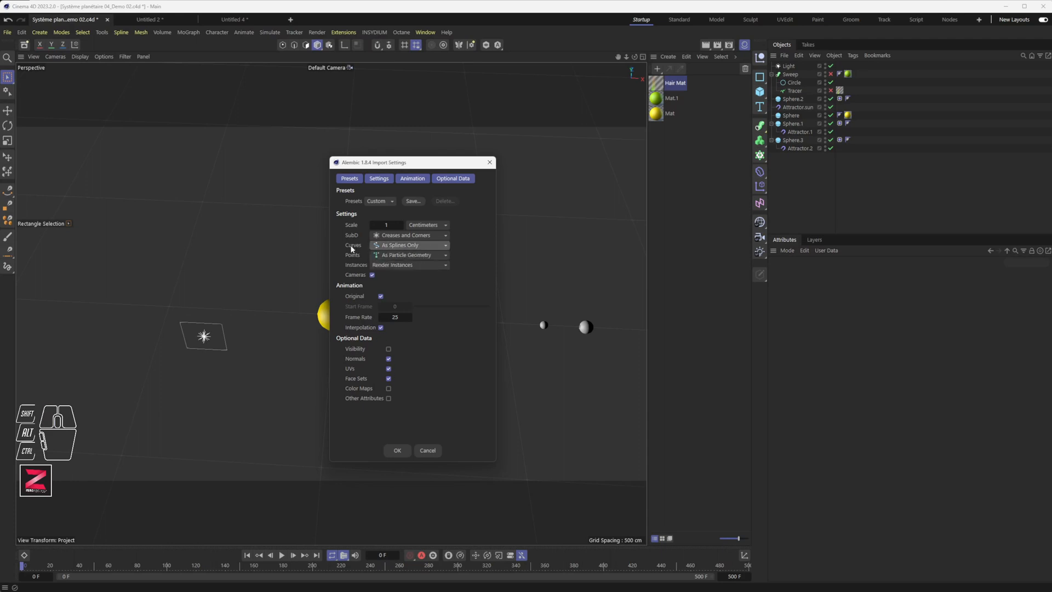
left_click(400, 247)
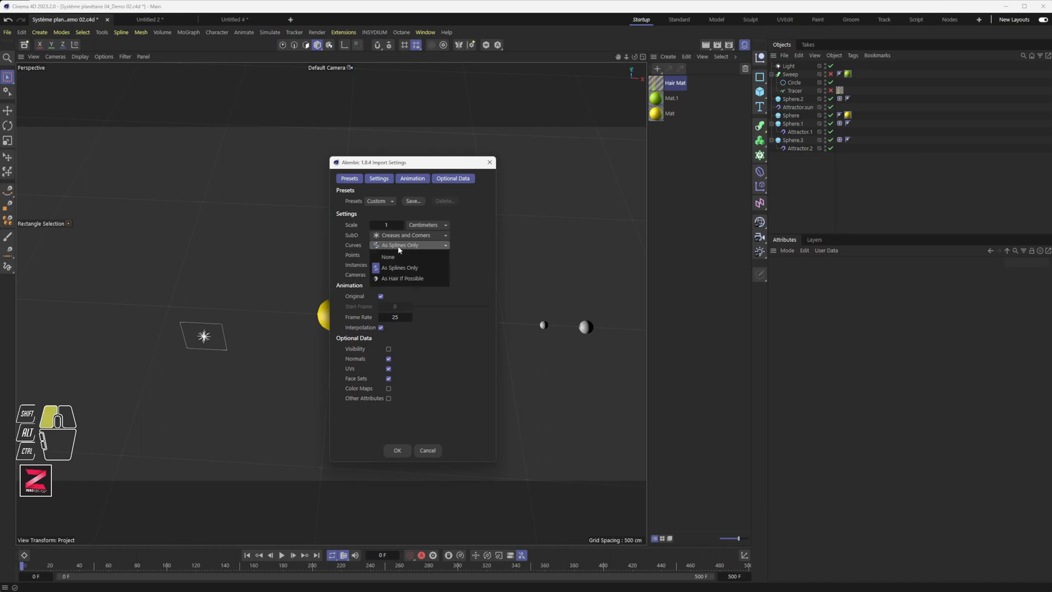
left_click(413, 269)
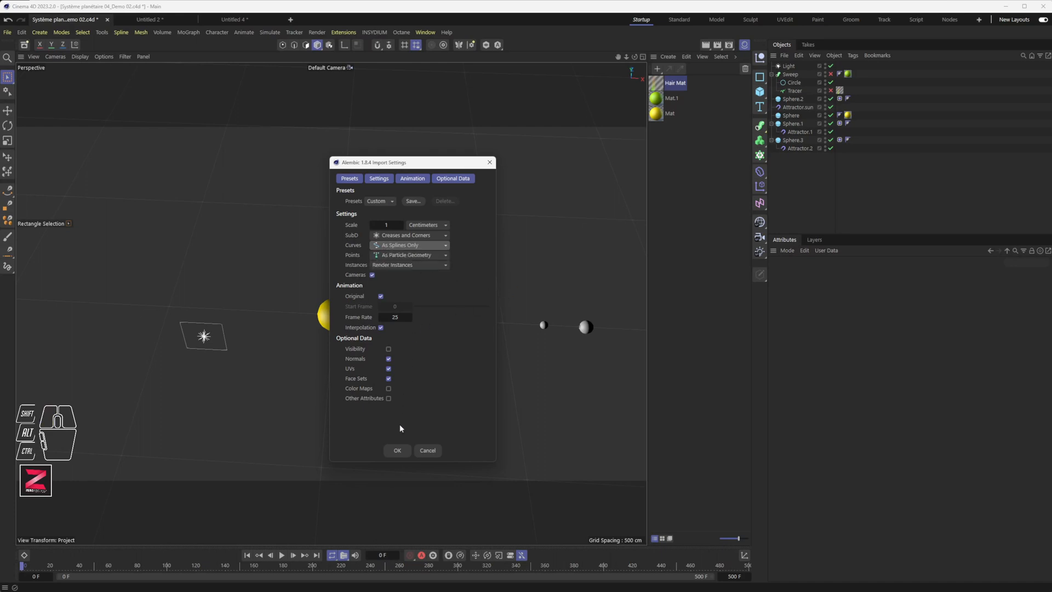
left_click(398, 450)
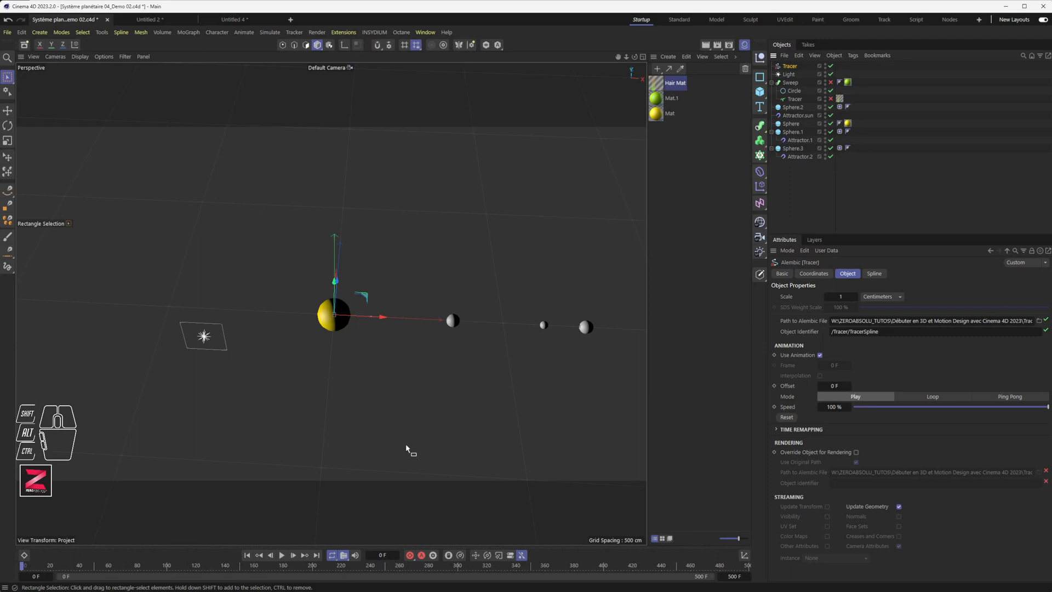
Rename the imported Alembic object as Tracer01_C
double_click(795, 67)
type("01")
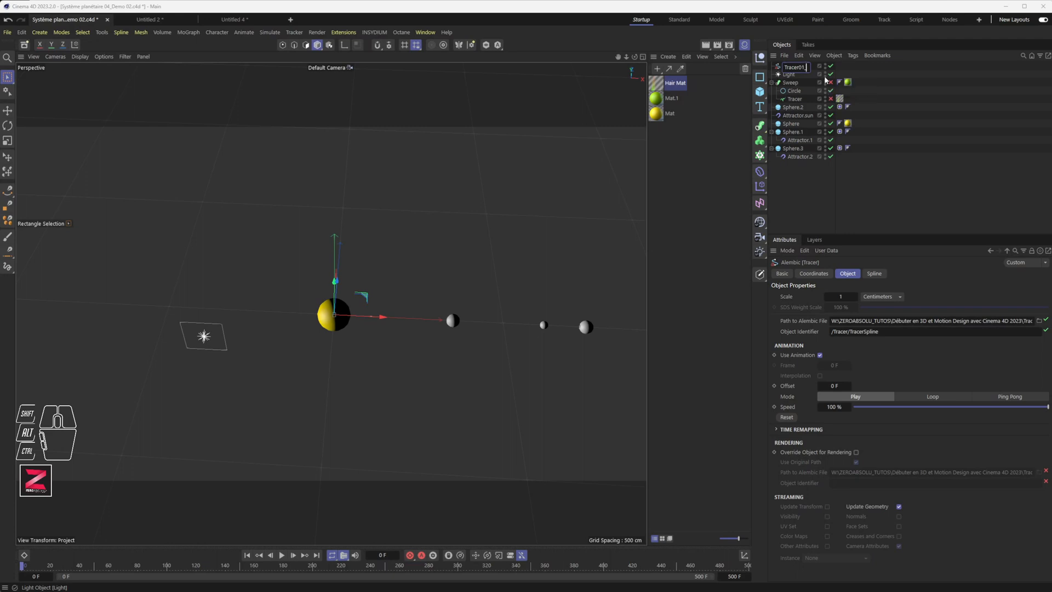
type("_C")
key("Return")
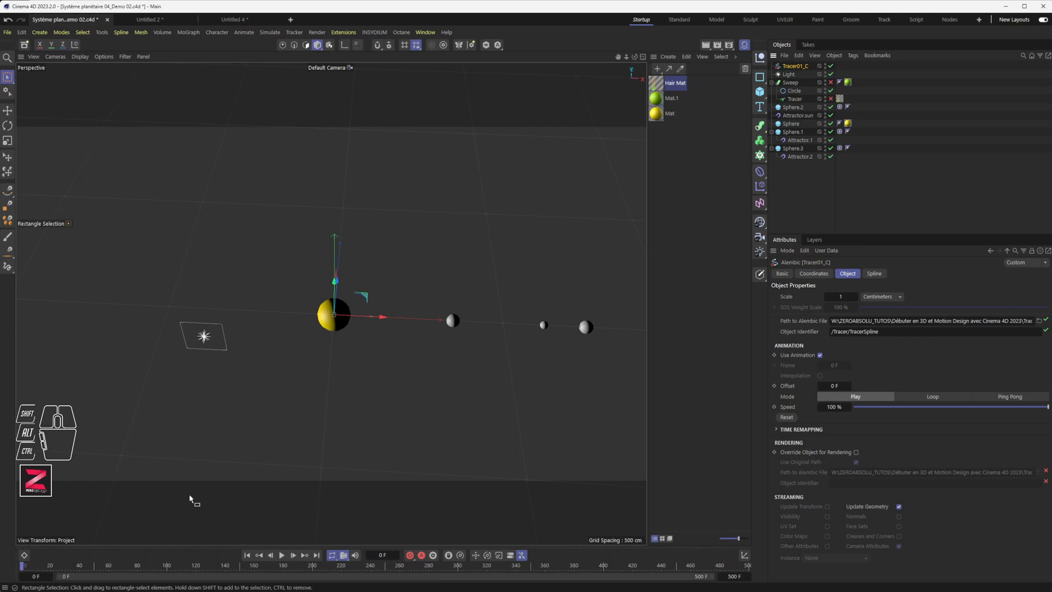
Scrub the timeline to frame 310 to check the cached trails, and render the view
left_click_drag(43, 568, 441, 515)
mouse_move(417, 259)
left_mouse_down("alt")
mouse_move(420, 226)
mouse_move(416, 246)
left_mouse_up("alt")
left_click_drag(322, 568, 474, 512)
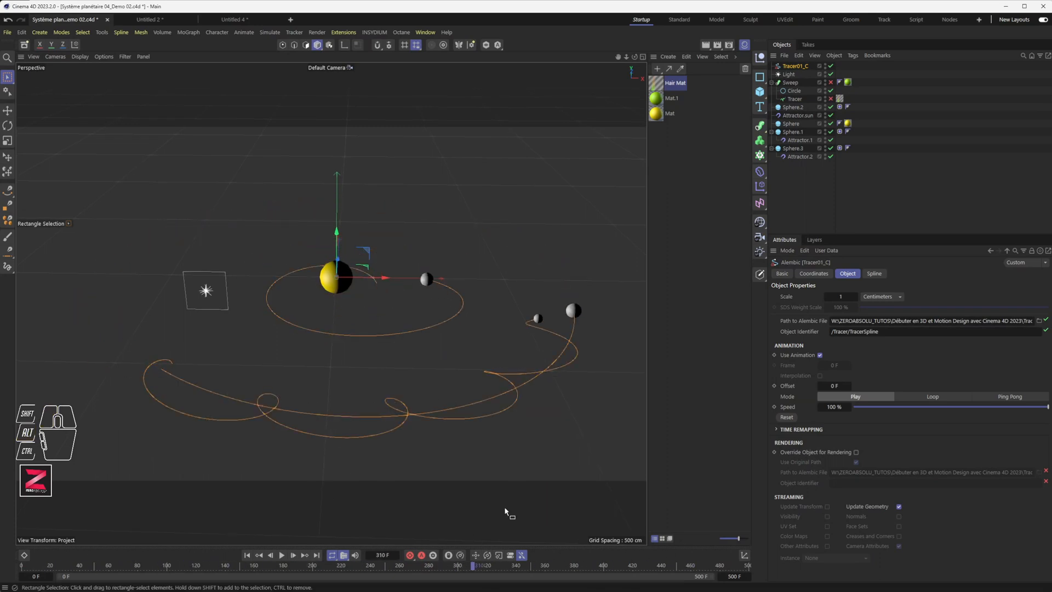
left_click(705, 45)
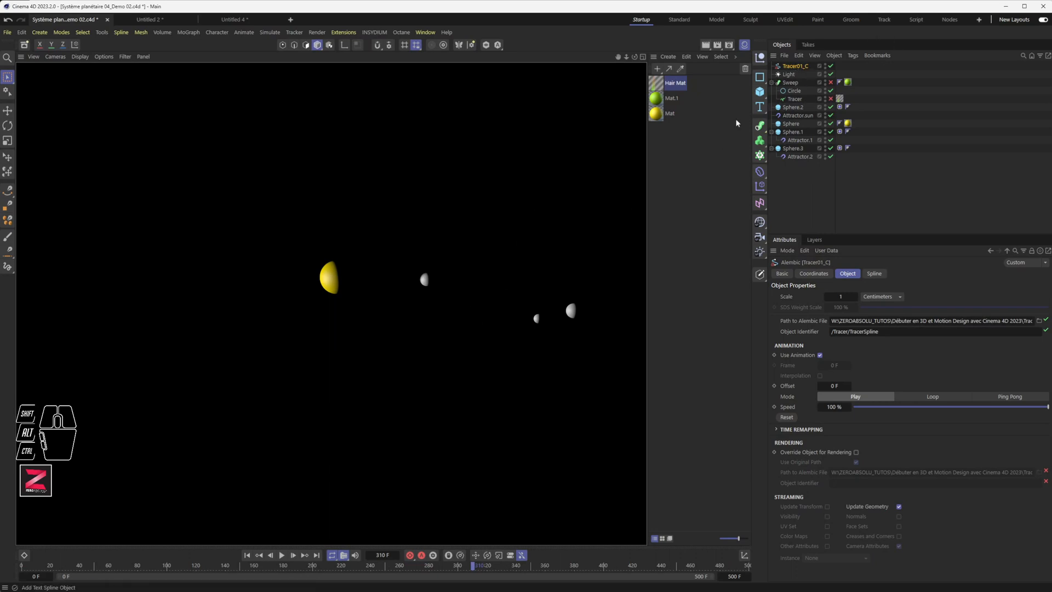
Apply the Hair Mat material to Tracer01_C and render the view to check its trails
left_click(800, 99)
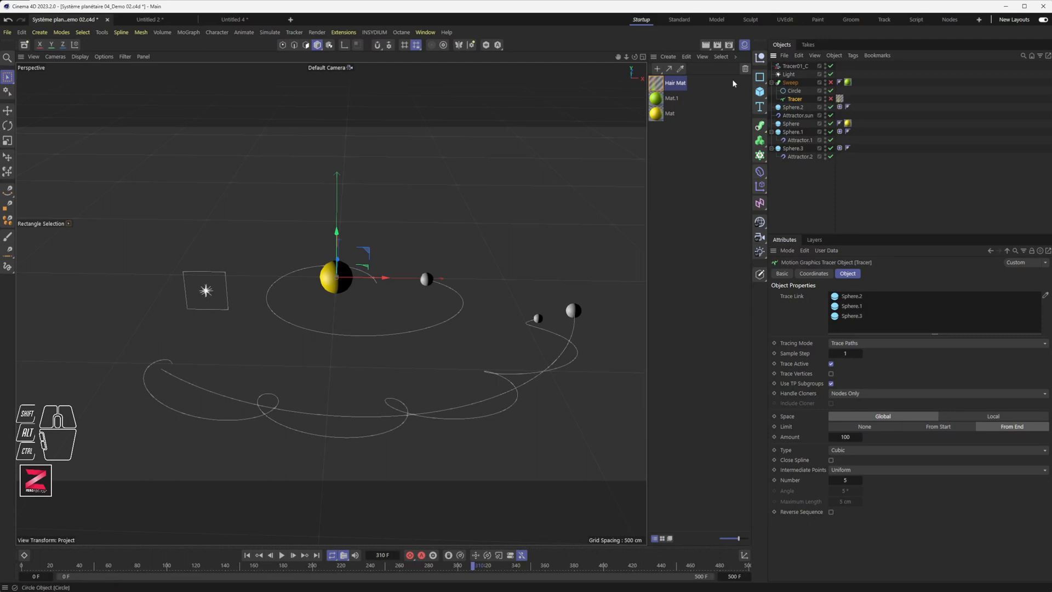
left_click_drag(671, 84, 792, 67)
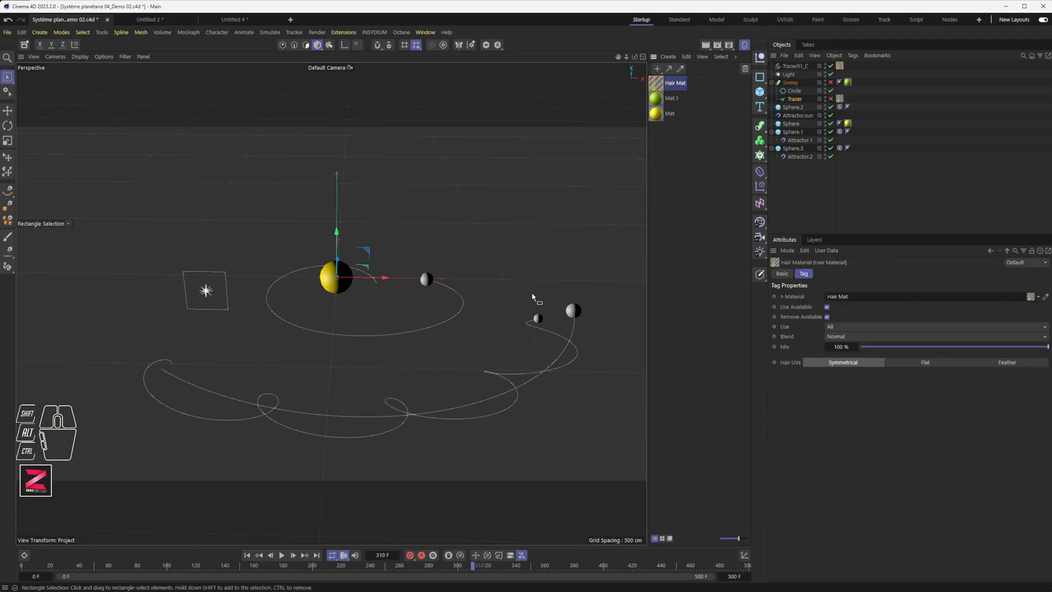
left_click(706, 45)
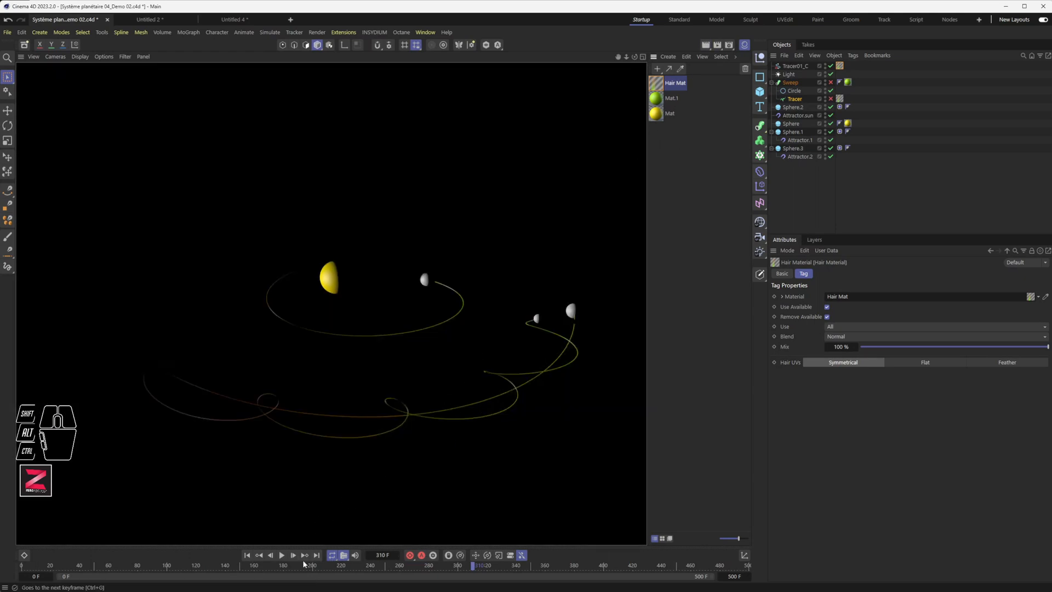
Scrub to frame 113, re-enable the original Tracer under the Sweep, and disable Tracer01_C
left_click_drag(325, 565, 186, 565)
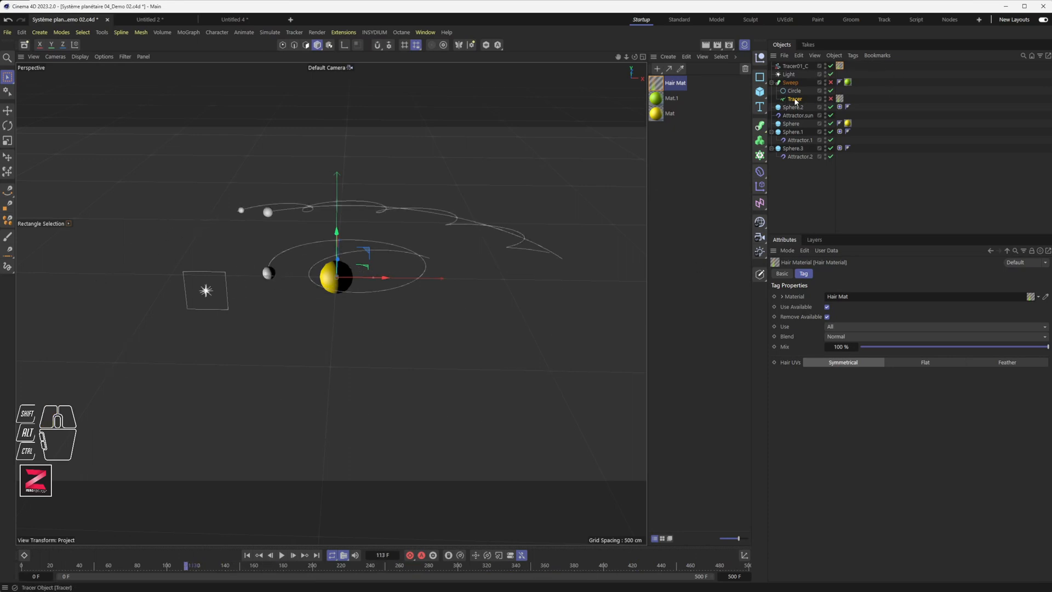
left_click(795, 100)
left_click(831, 99)
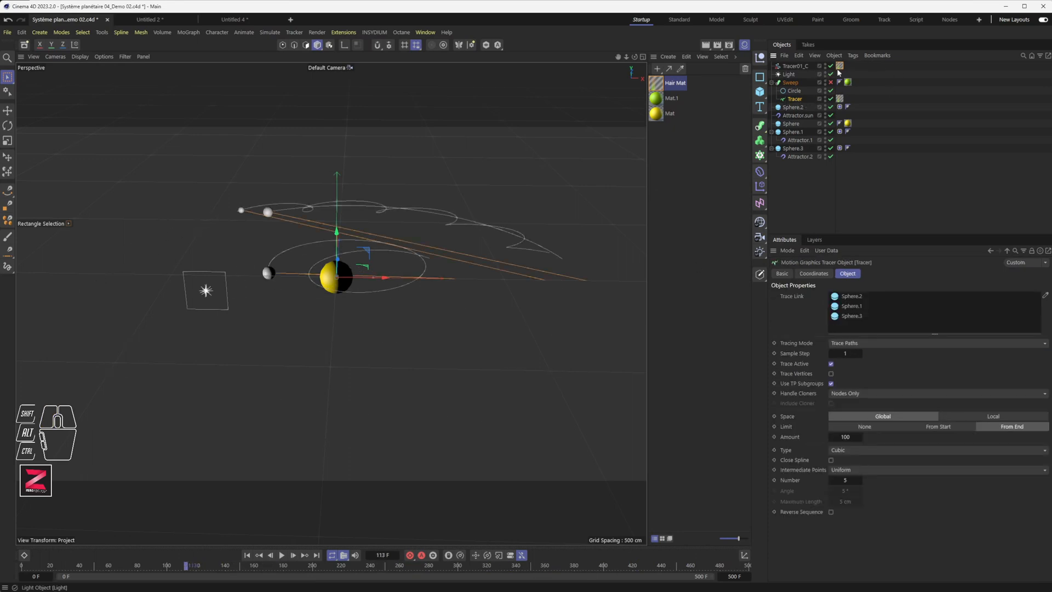
left_click(831, 65)
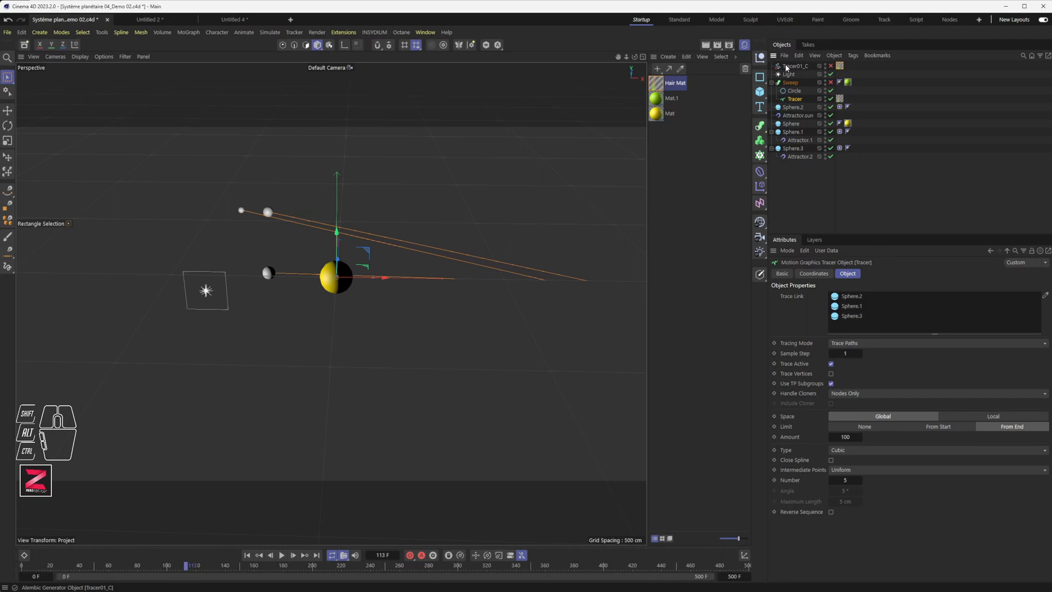
Rewind to frame 0 and play the animation to frame 166 with the original Tracer
left_click(797, 101)
left_click(247, 555)
left_click(282, 555)
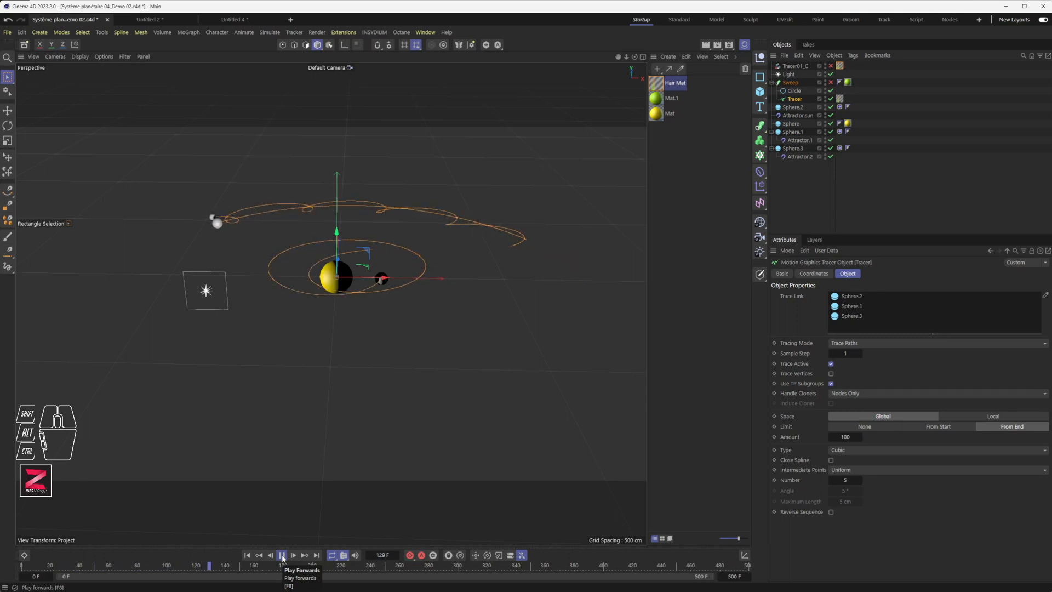
left_click(282, 555)
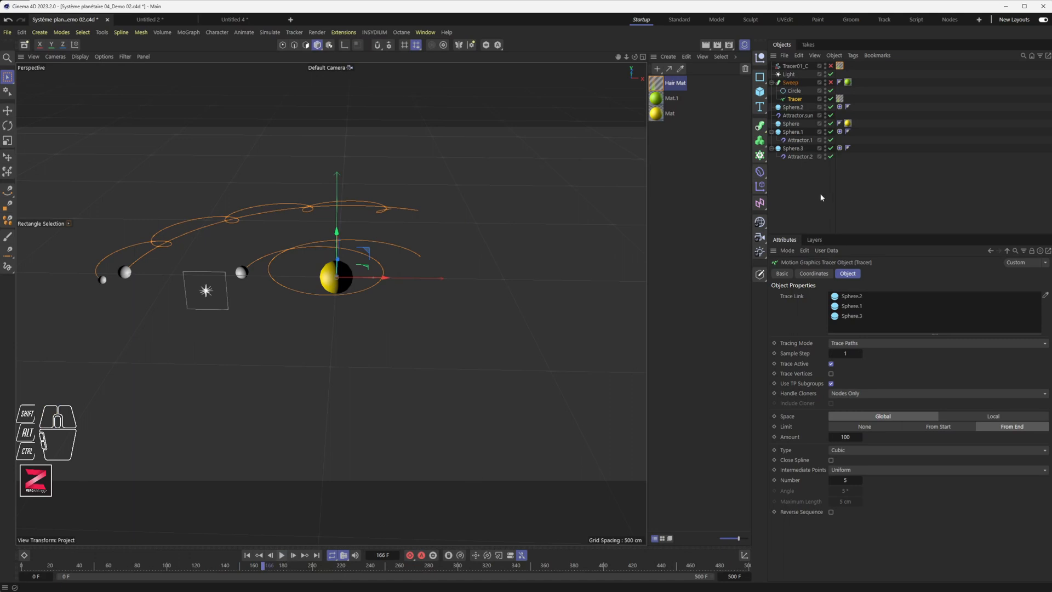
Set the original Tracer's limit amount to 50
left_click(800, 101)
double_click(839, 437)
type("50")
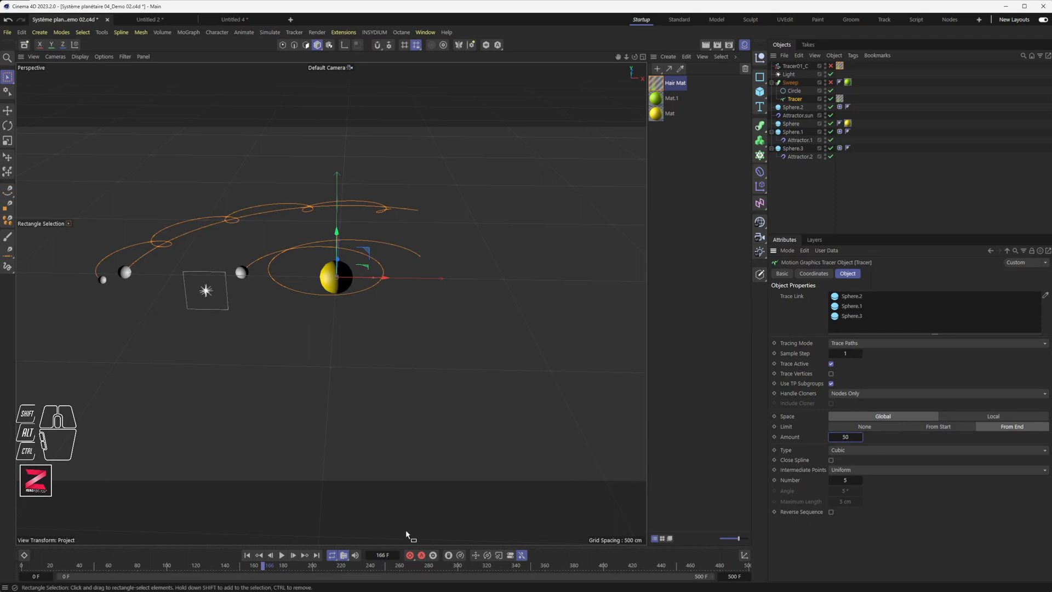
Play the animation to frame 206 to check the Tracer's shortened trails
left_click(282, 555)
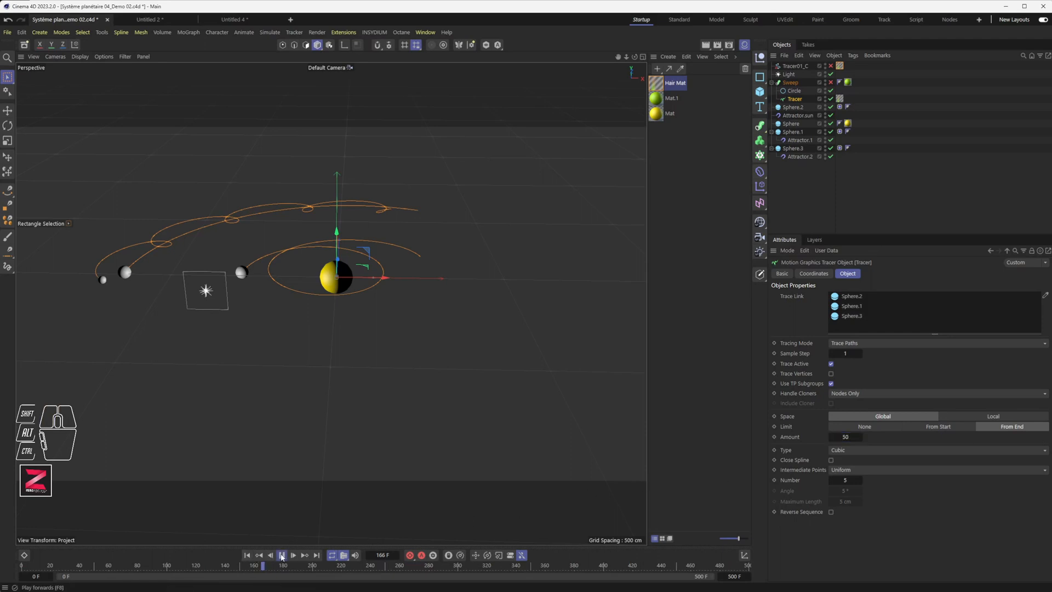
left_click(281, 555)
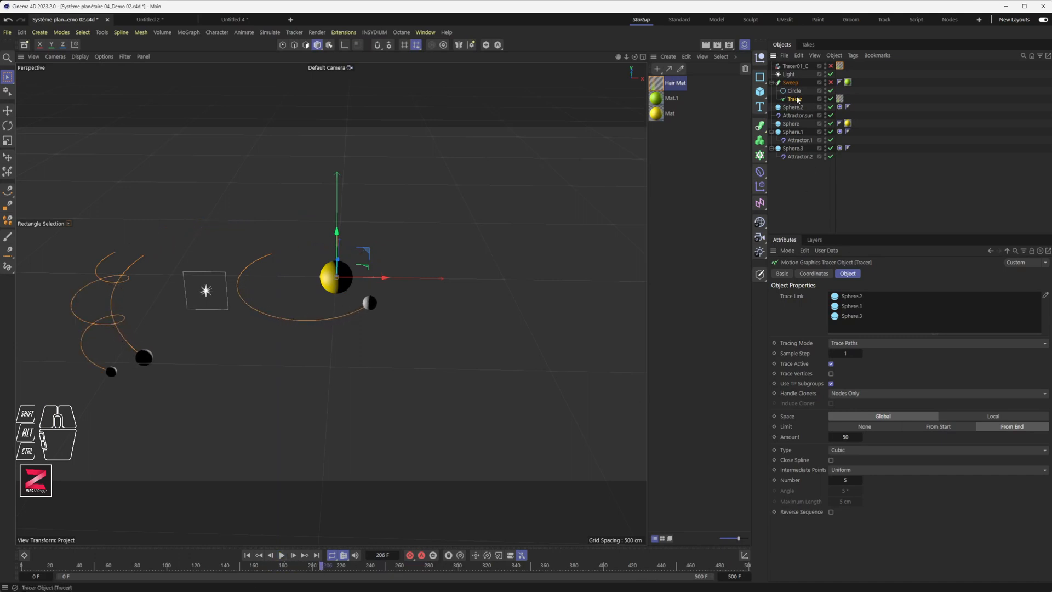
Try to export the Tracer to Alembic, overwriting the existing Tracer_Cache01.abc
left_click(784, 56)
mouse_move(855, 116)
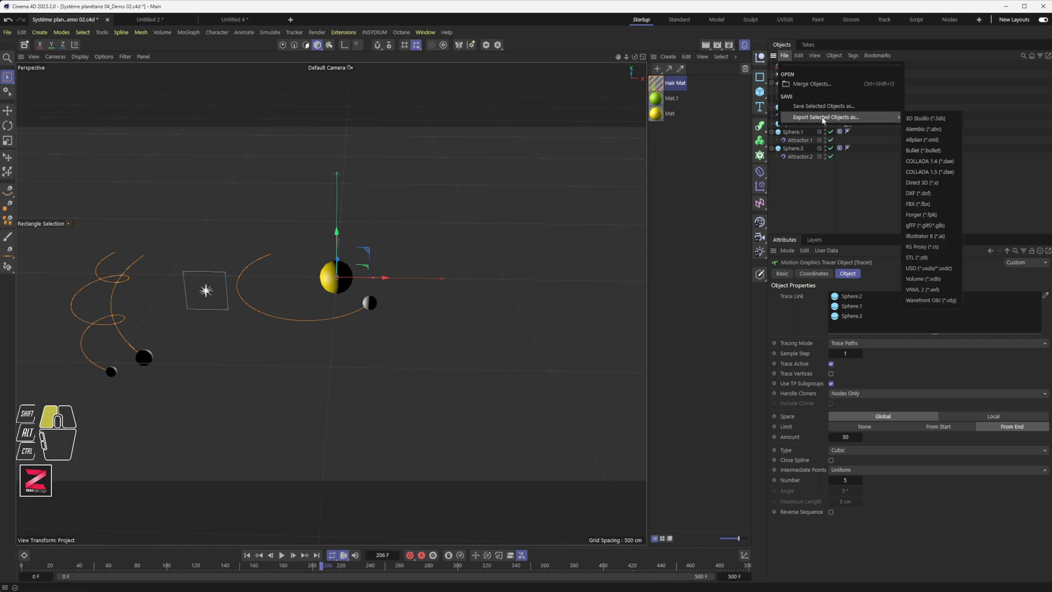
left_click(926, 127)
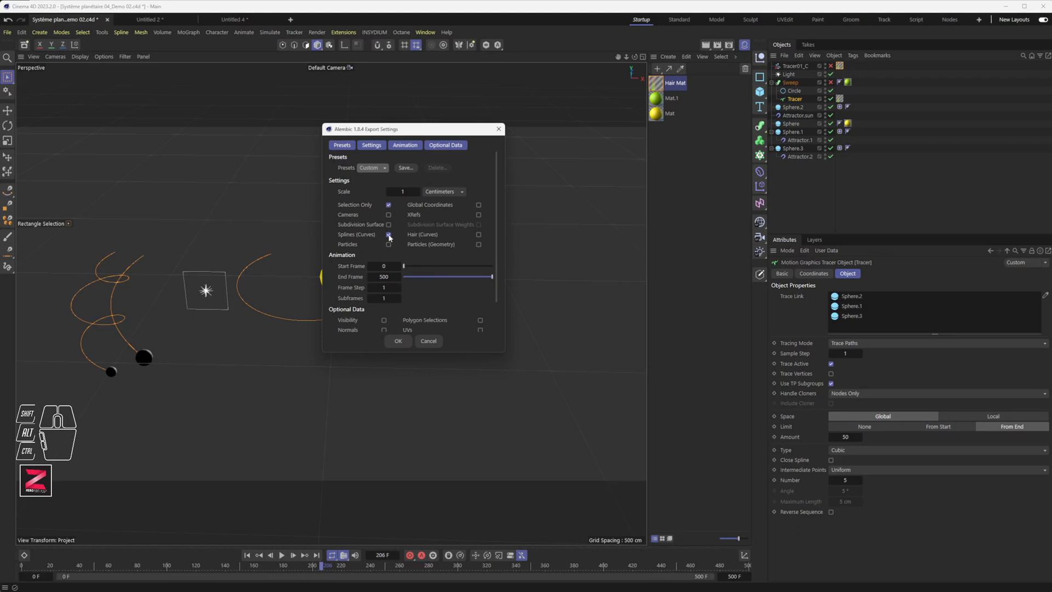
left_click(394, 341)
left_click(394, 195)
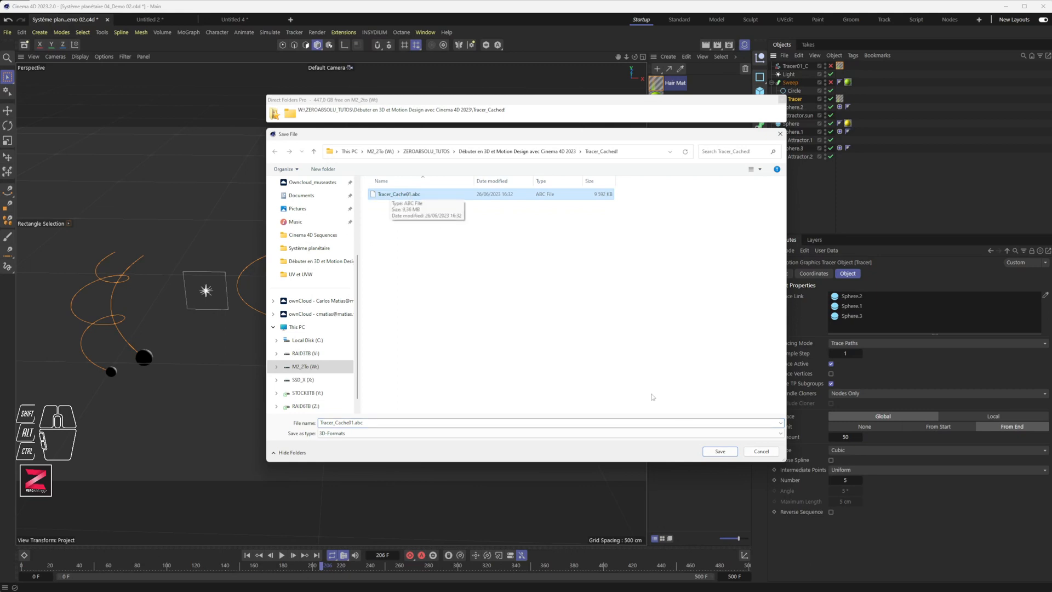
left_click(719, 452)
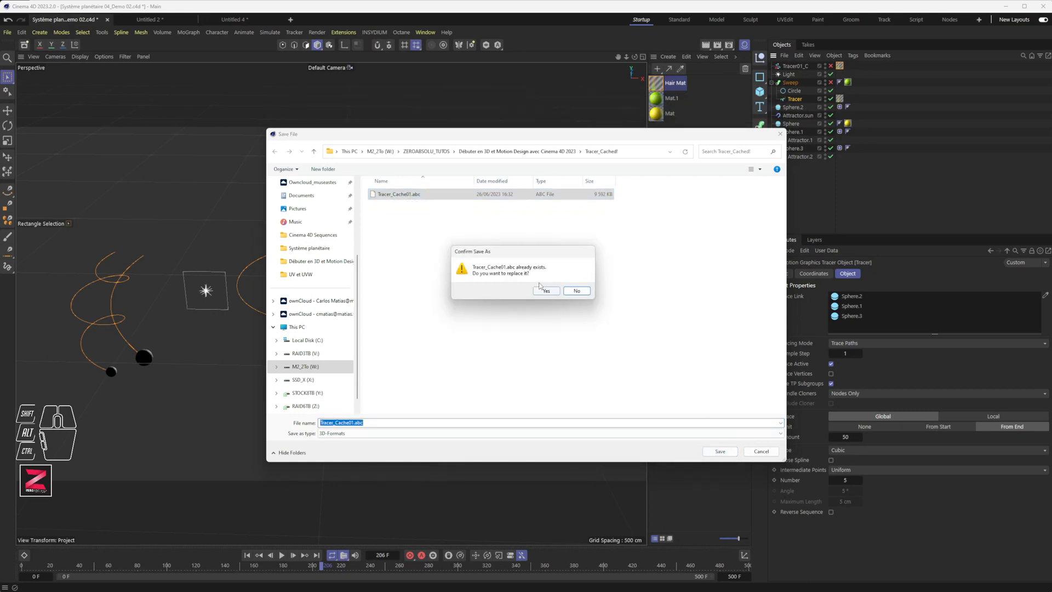
left_click(546, 290)
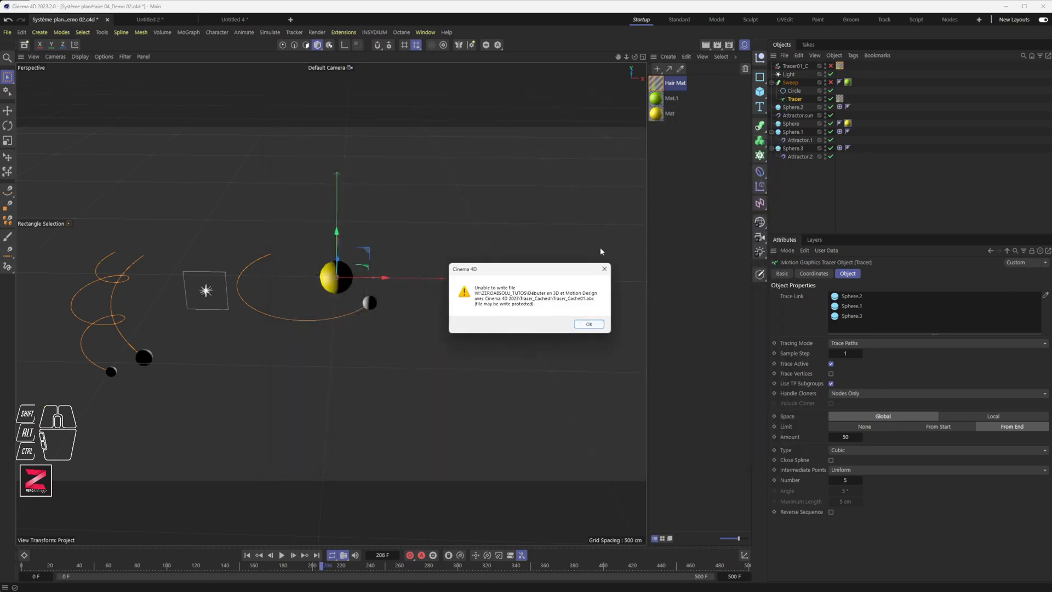
left_click(586, 323)
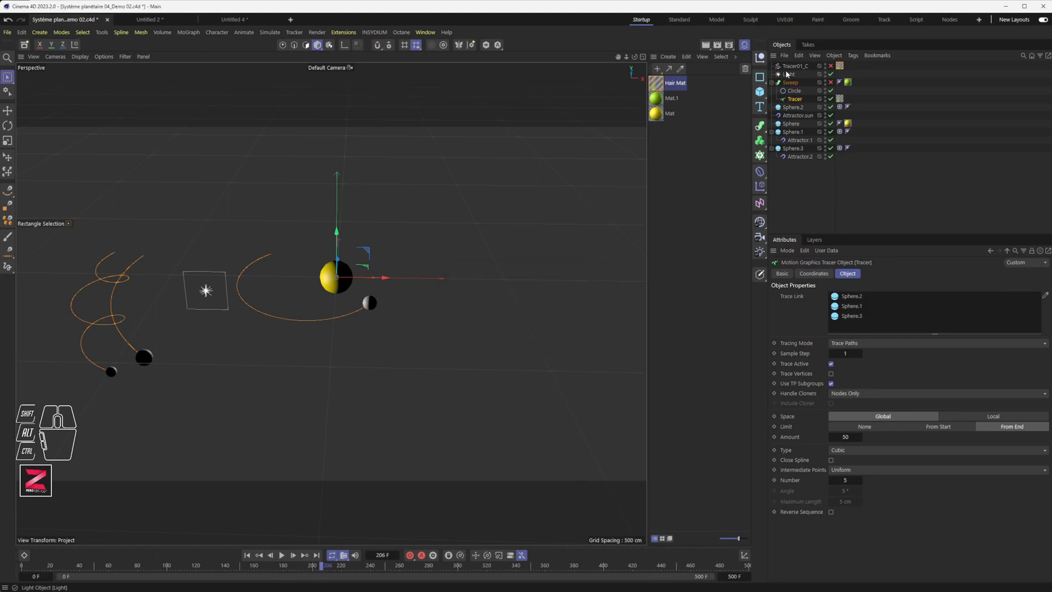
Hide the Tracer01_C Alembic object in editor and render, and rewind the timeline to frame 0
left_click(792, 66)
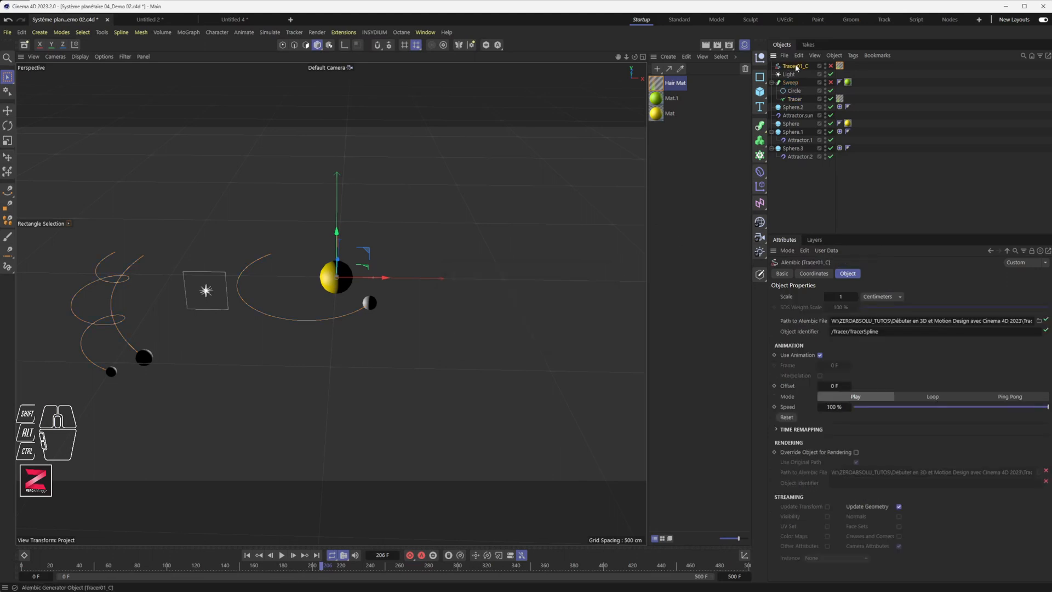
left_click(825, 66, "alt")
key("shift+f")
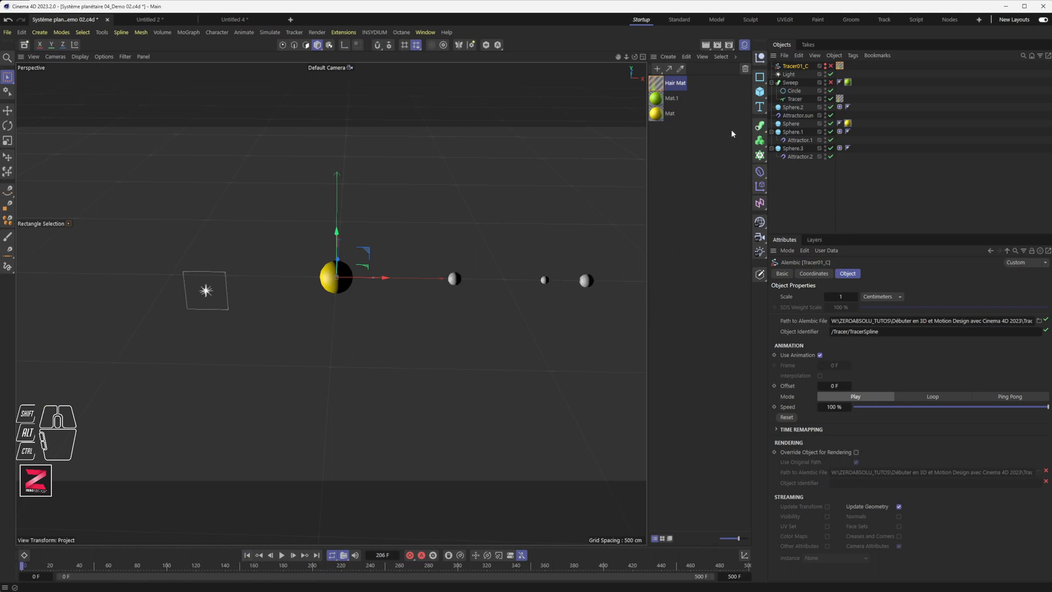
Retry the Tracer's Alembic export over Tracer_Cache01.abc with Tracer01_C hidden
left_click(795, 99)
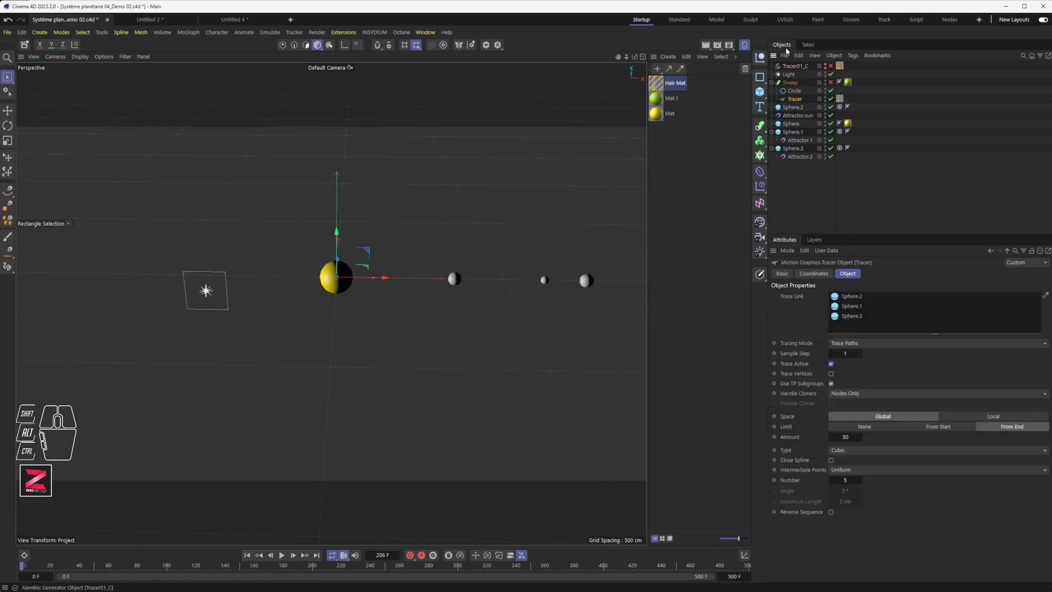
left_click_drag(784, 55, 928, 129)
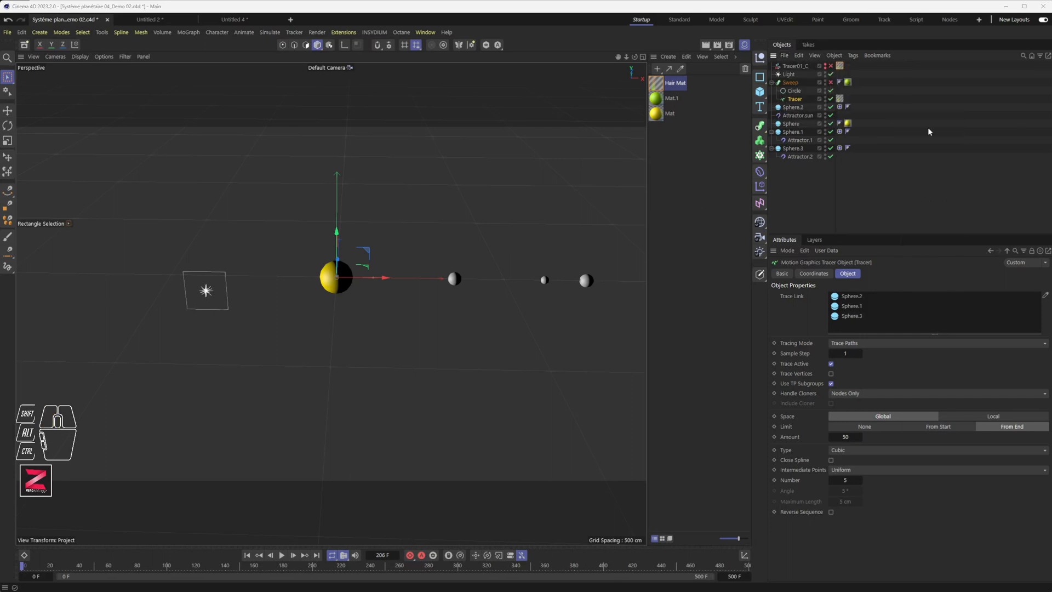
left_click_drag(883, 24, 350, 156)
left_click(382, 362)
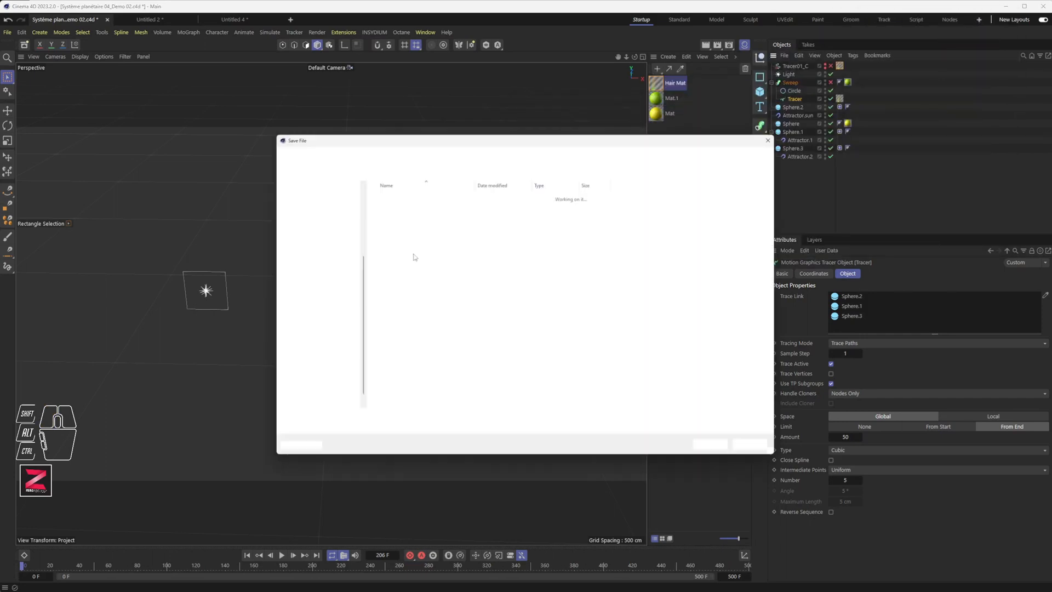
left_click(406, 195)
double_click(406, 195)
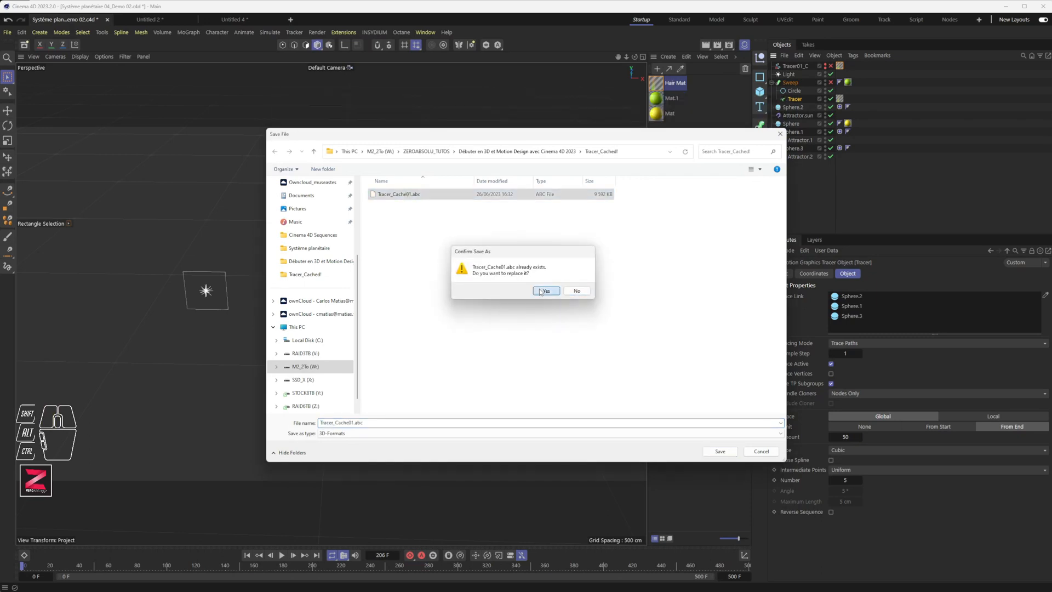
left_click(545, 291)
left_click(589, 323)
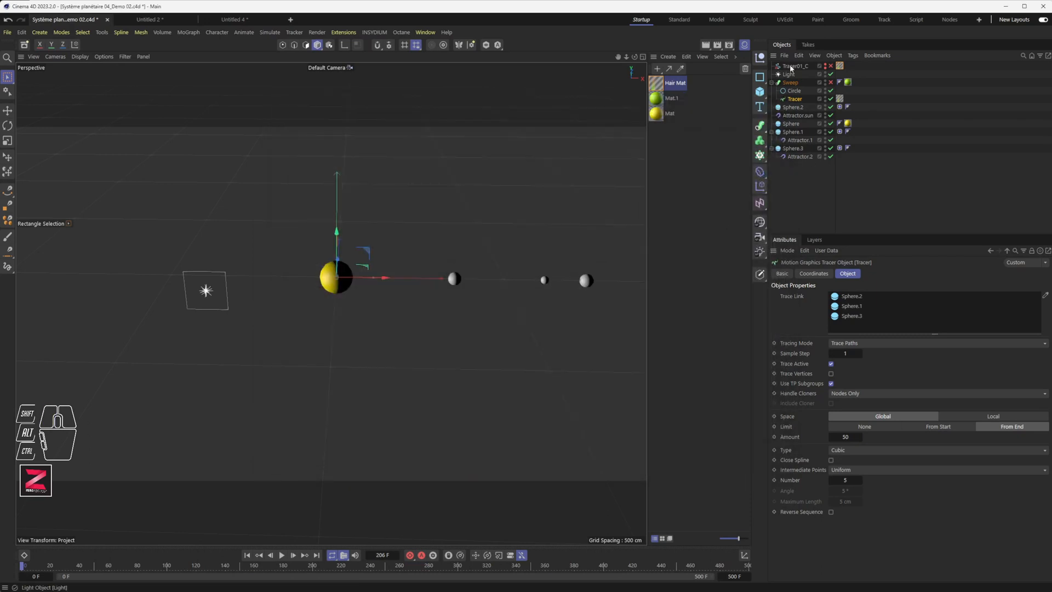
Export the Tracer under the Sweep as an Alembic file named Tracer_Cache02.abc in the Tracer_Cached folder
left_click(793, 100)
left_click(784, 56)
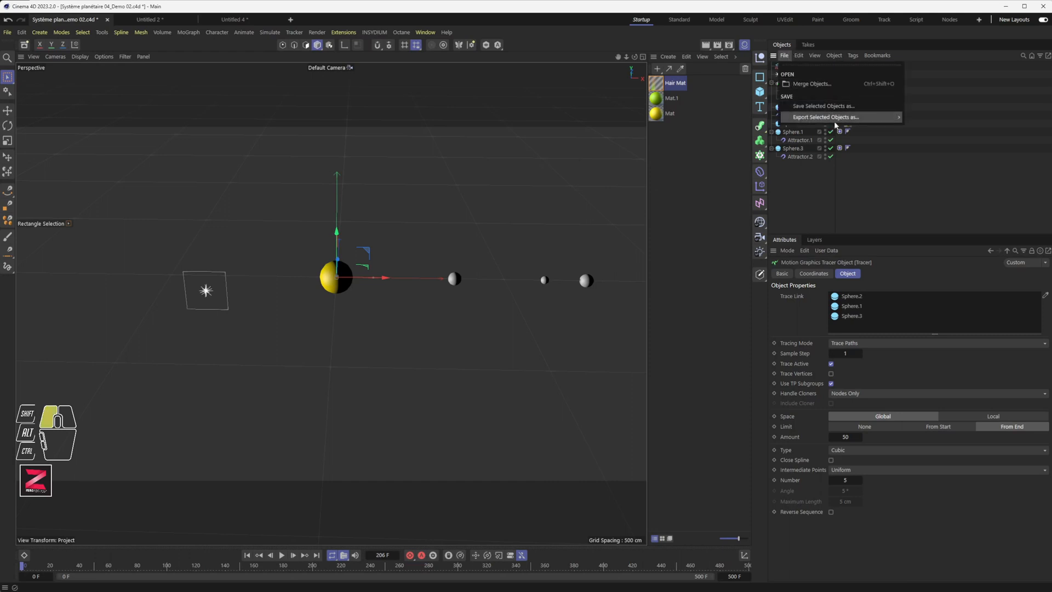
mouse_move(844, 118)
left_click(923, 129)
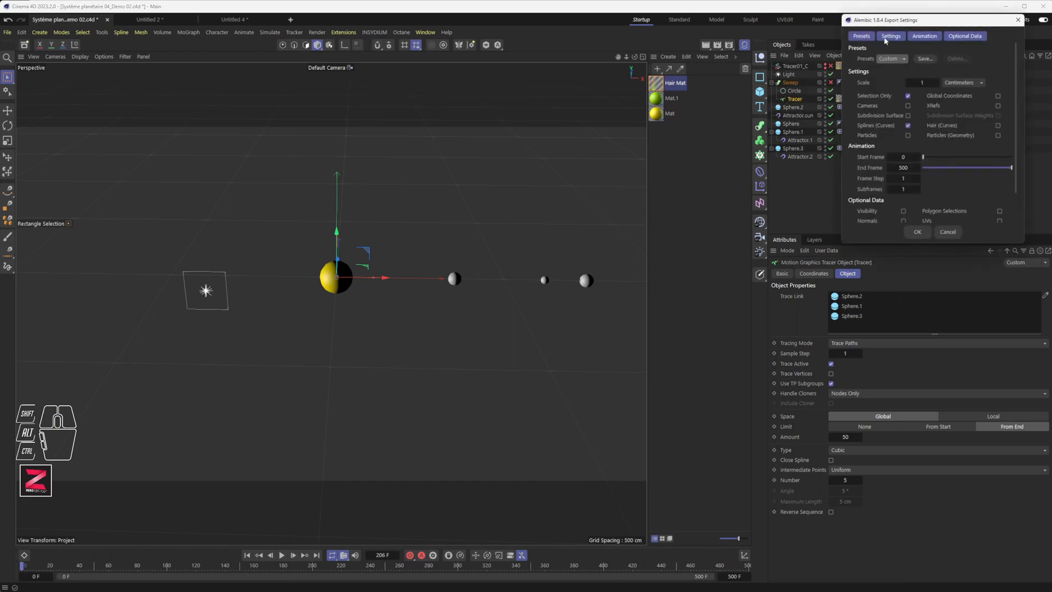
left_click_drag(884, 21, 412, 131)
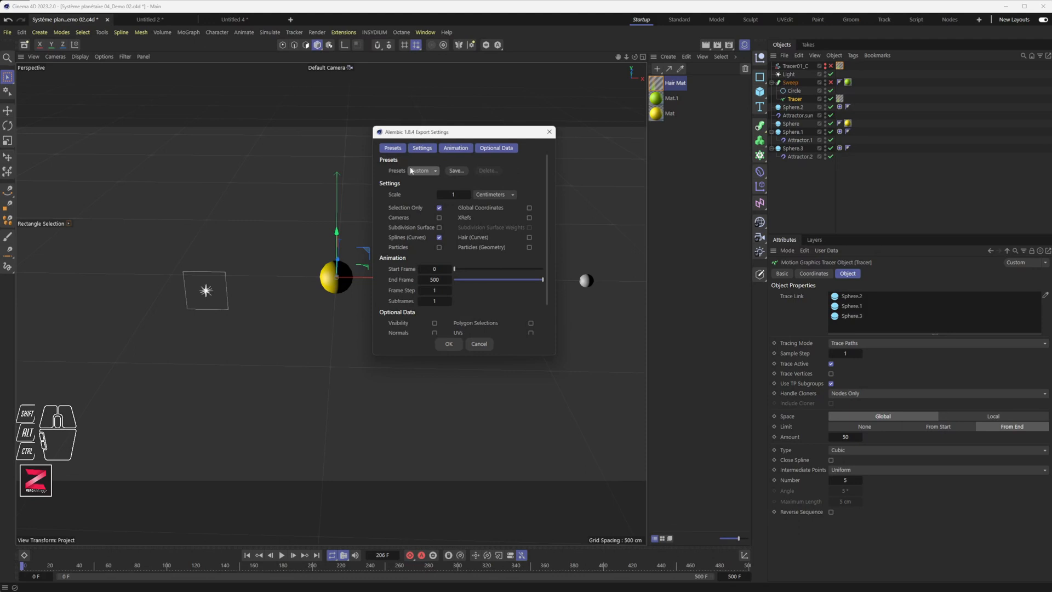
left_click(450, 342)
left_click(419, 195)
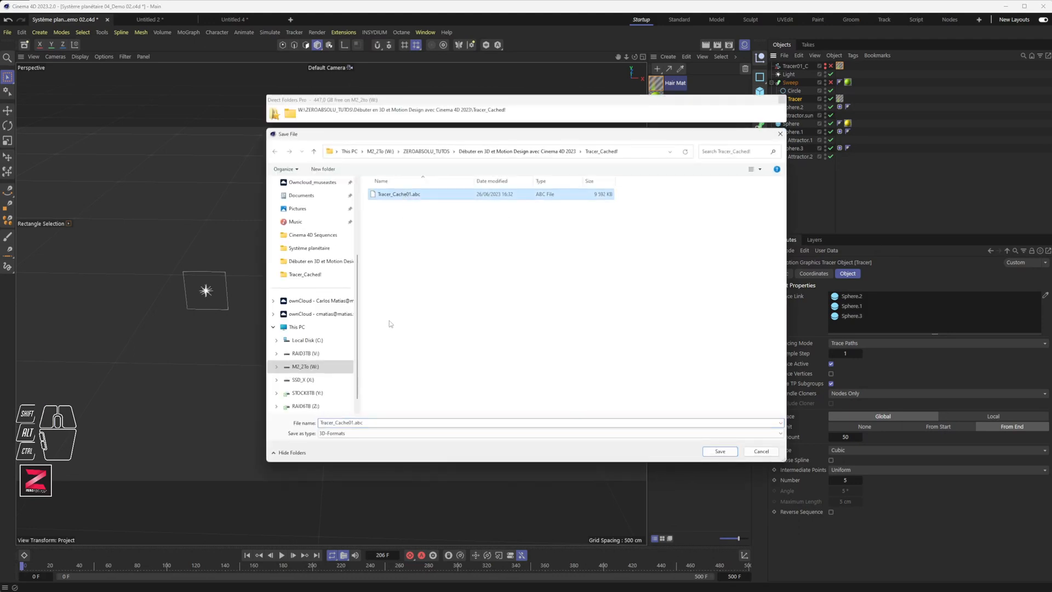
left_click(355, 422)
left_click(354, 422)
key("BackSpace")
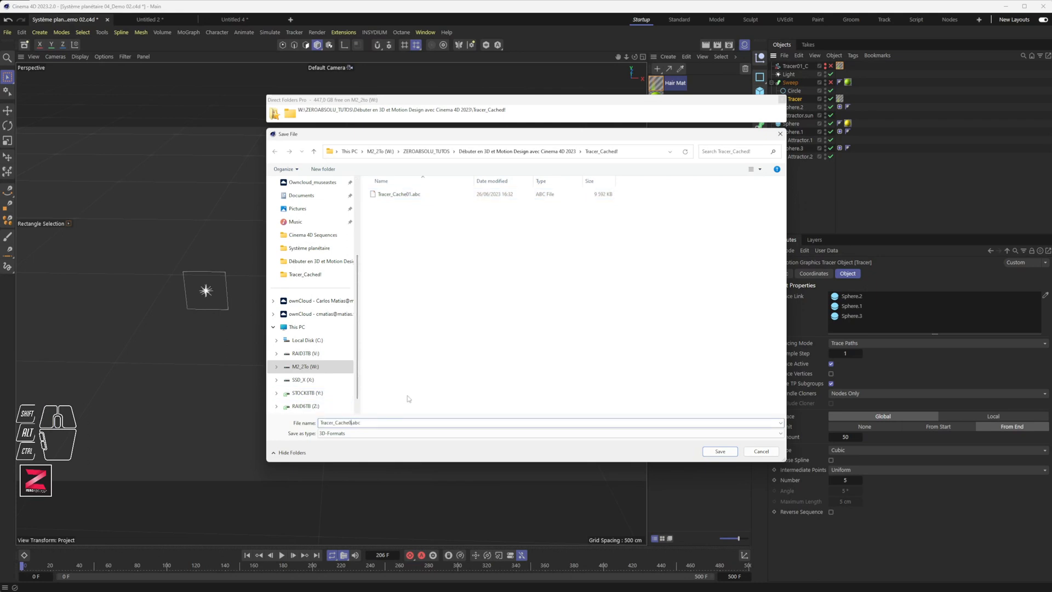
type("2")
key("Return")
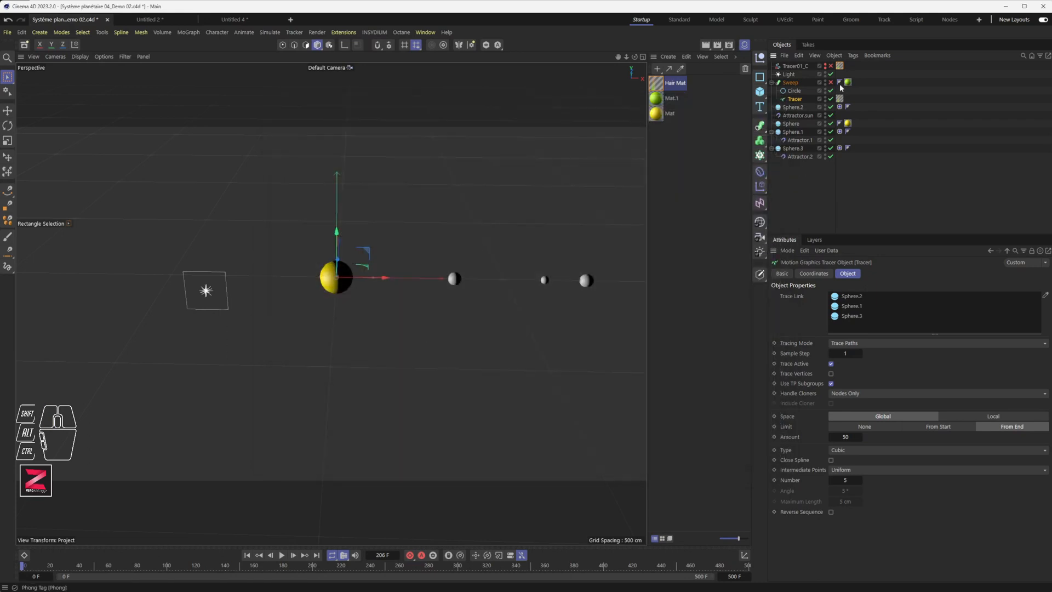
Rename the Alembic object Tracer01_C to Tracer02_C
left_click(801, 67)
double_click(801, 66)
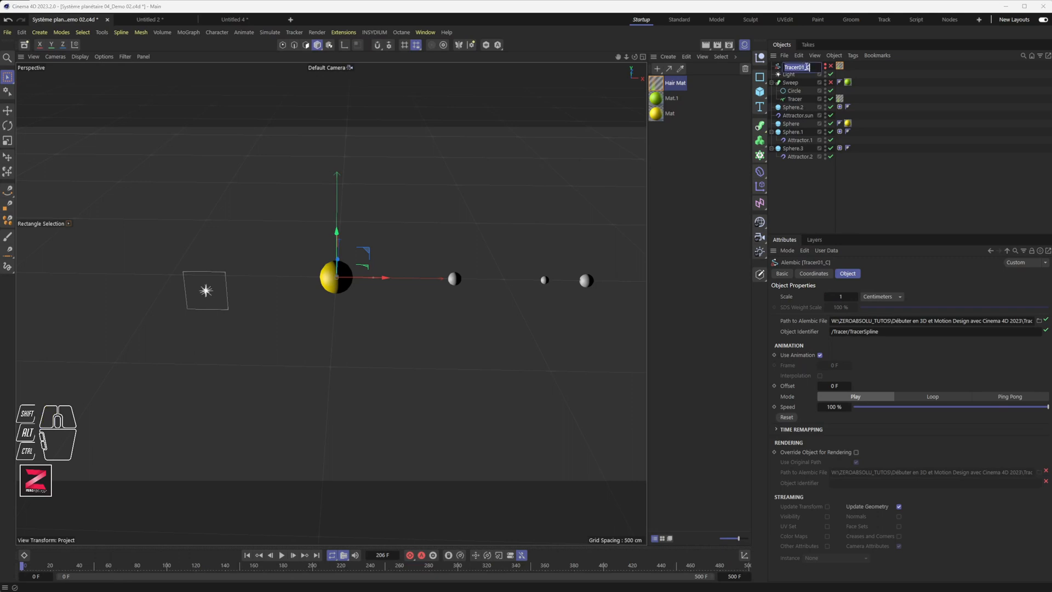
left_click(802, 67)
type("2")
key("Return")
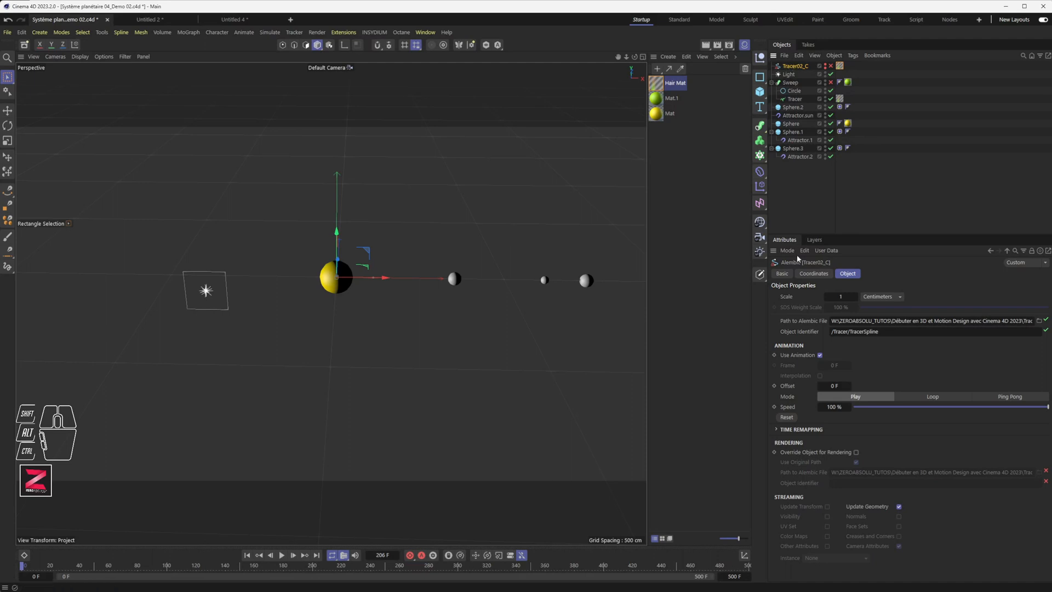
Point Tracer02_C's Alembic file path to Tracer_Cache02.abc
left_click_drag(876, 320, 852, 320)
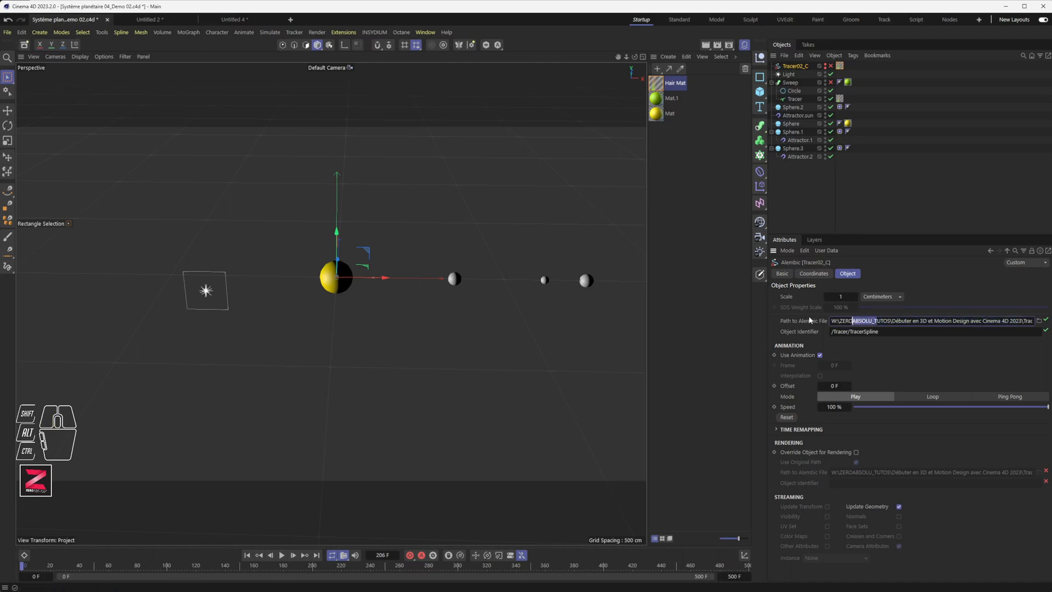
left_click(1039, 320)
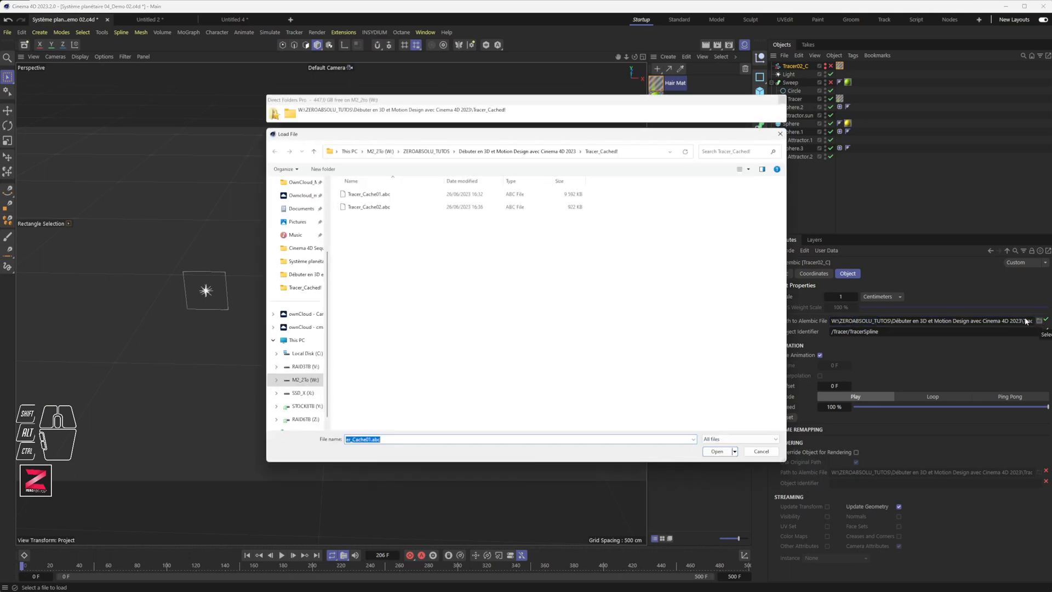
double_click(367, 206)
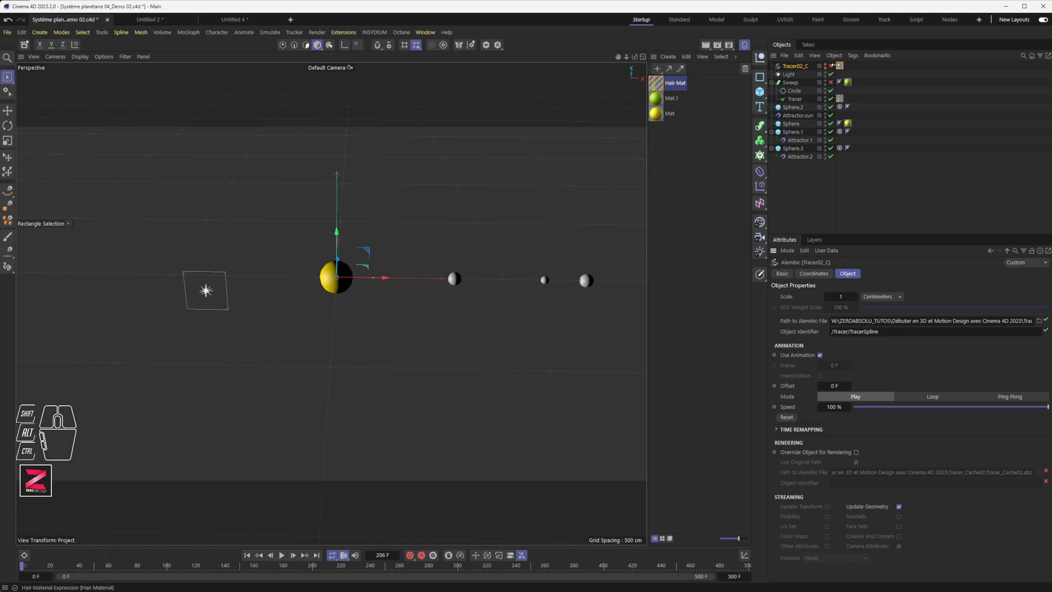
Disable the Circle and Tracer under the Sweep, and restore Tracer02_C's visibility and enable it
left_click(831, 91)
left_click(826, 68)
left_click(825, 66, "alt")
left_click(826, 67, "alt")
left_click(826, 66, "alt")
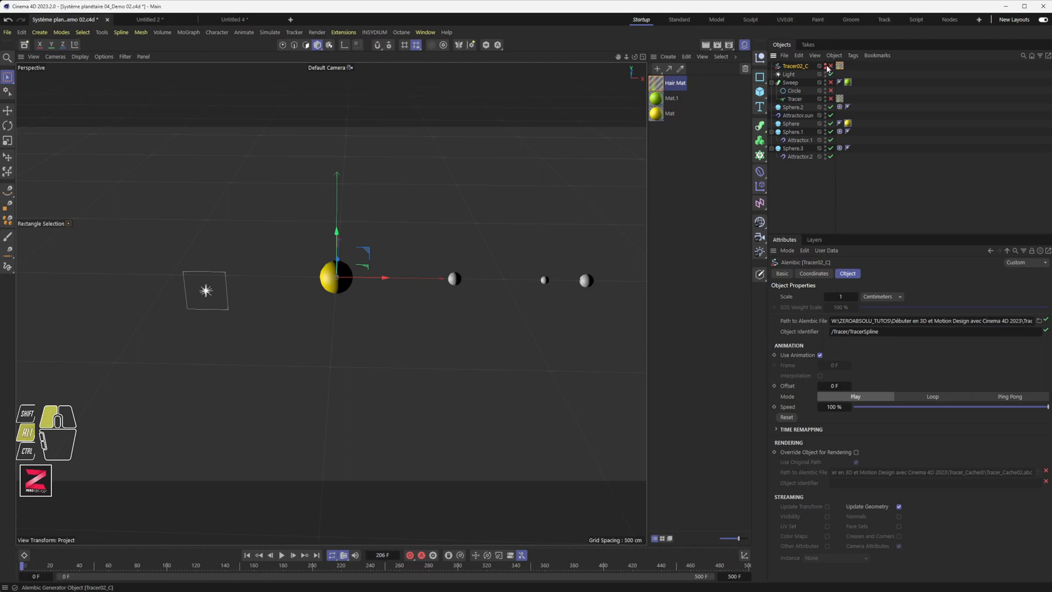
left_click(830, 66)
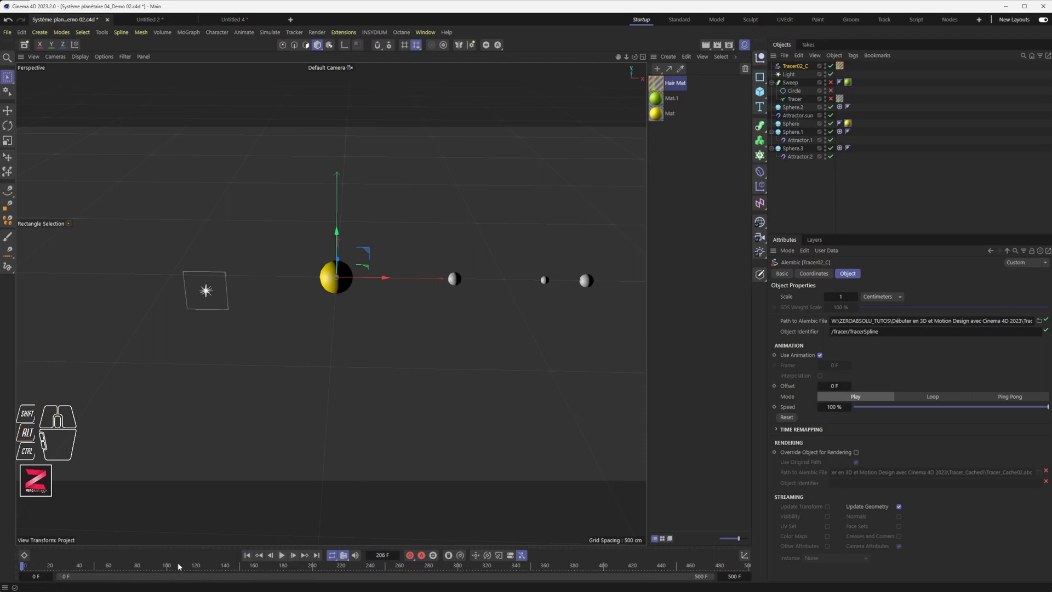
Render the view at frame 209 to check Tracer02_C's trails, and return to frame 0
mouse_move(179, 566)
left_mouse_down()
mouse_move(328, 564)
mouse_move(25, 564)
mouse_move(325, 566)
left_mouse_up()
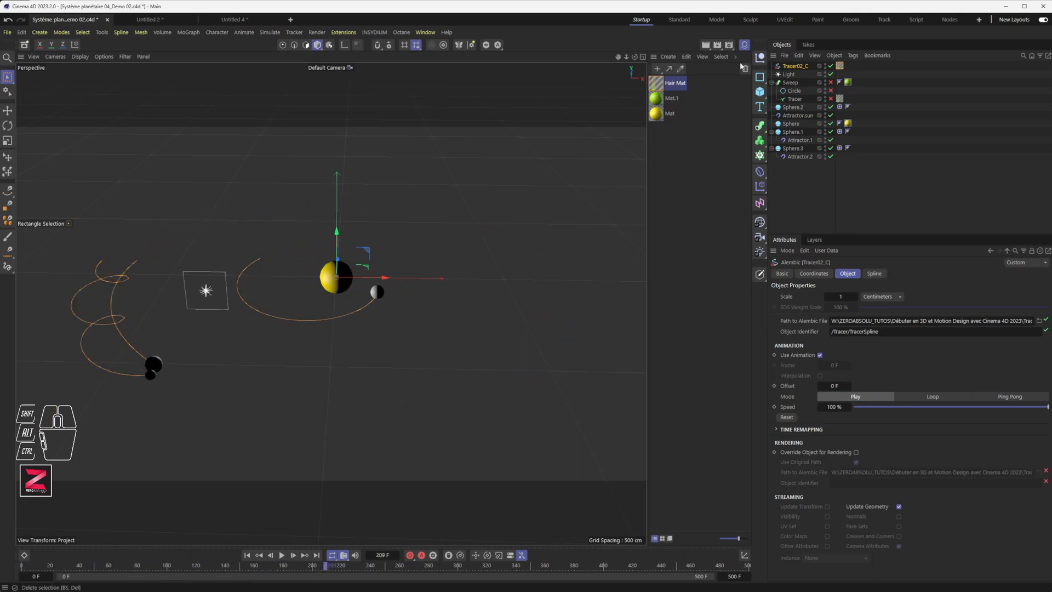
key("ctrl+r")
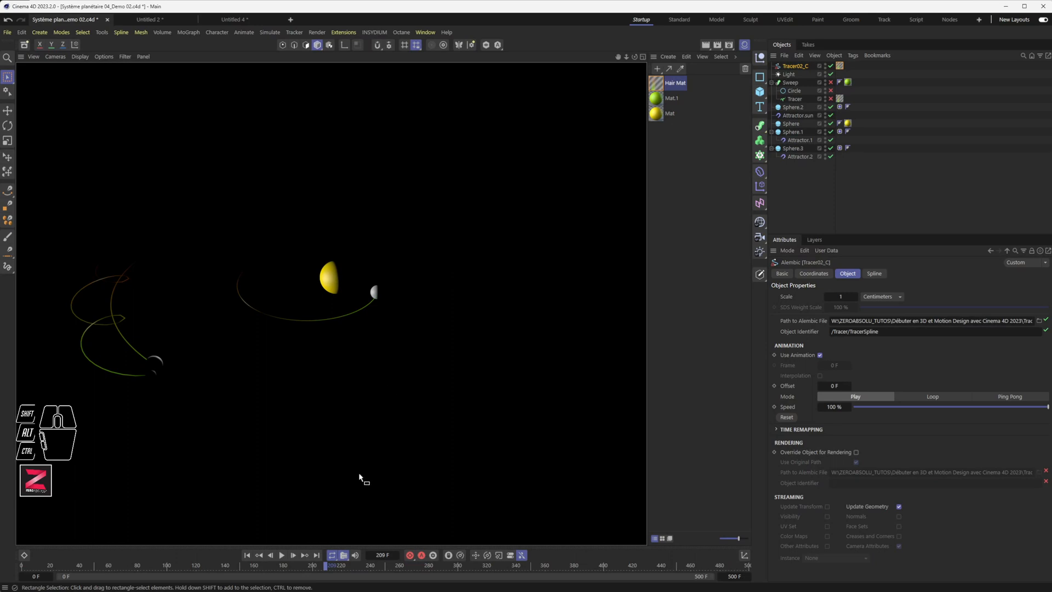
left_click_drag(284, 566, 21, 555)
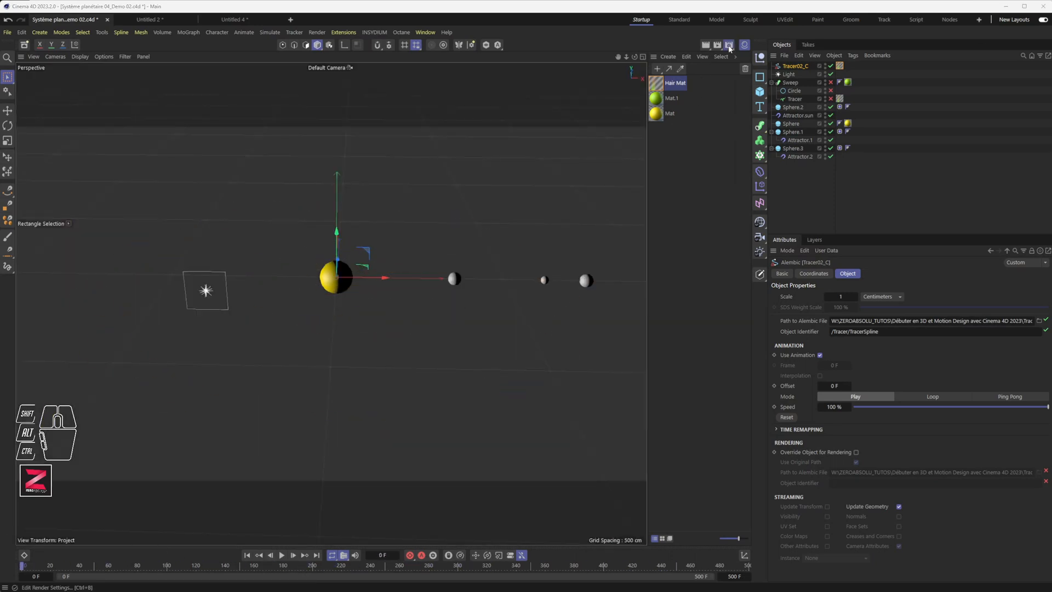
Set the render output's frame range to Manual, from frame 490 to frame 490
left_click(730, 48)
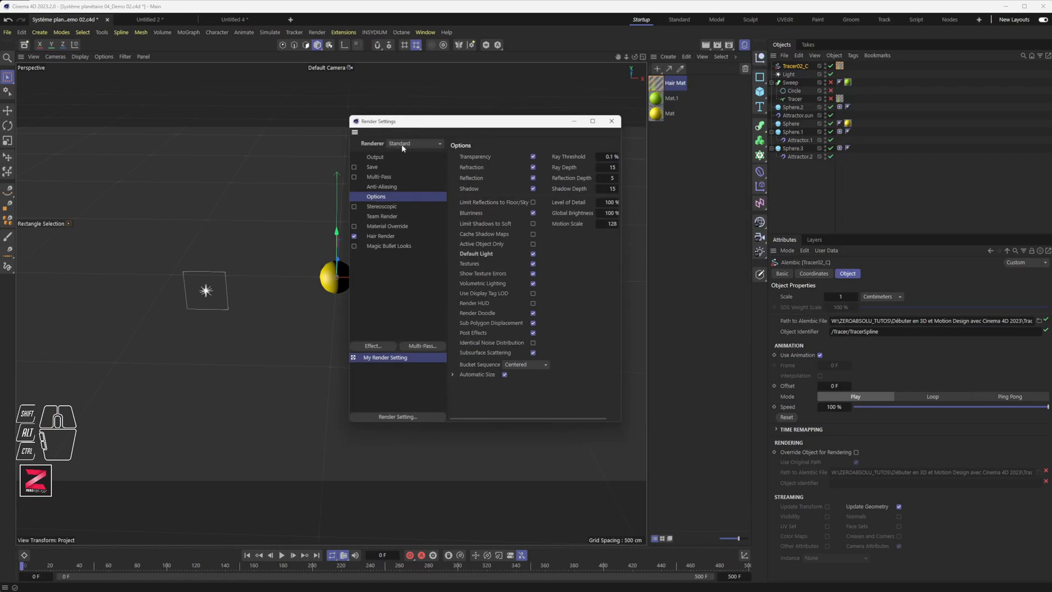
left_click(380, 157)
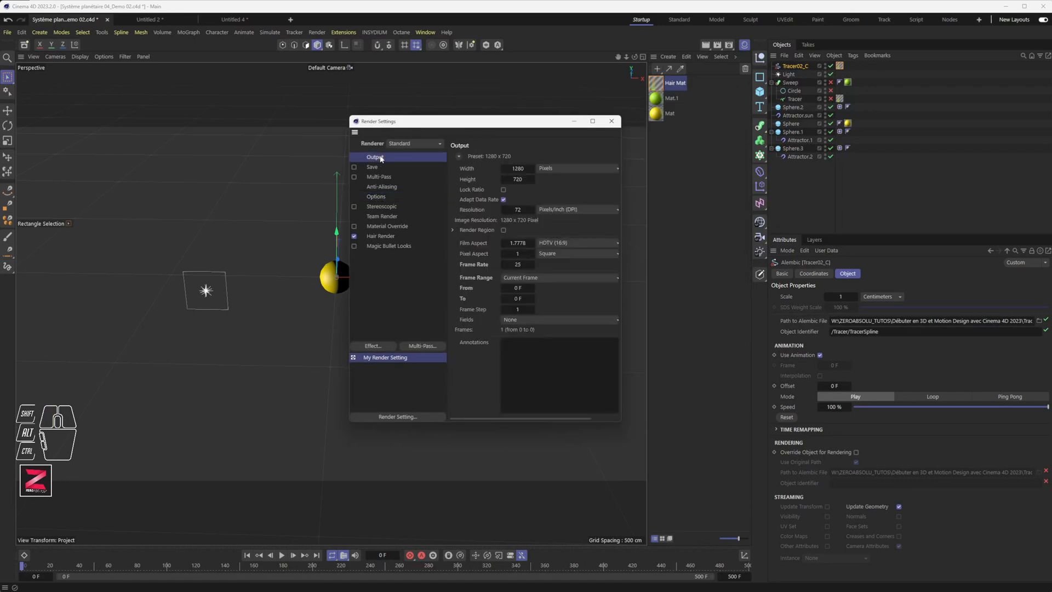
left_click(531, 278)
left_click(526, 288)
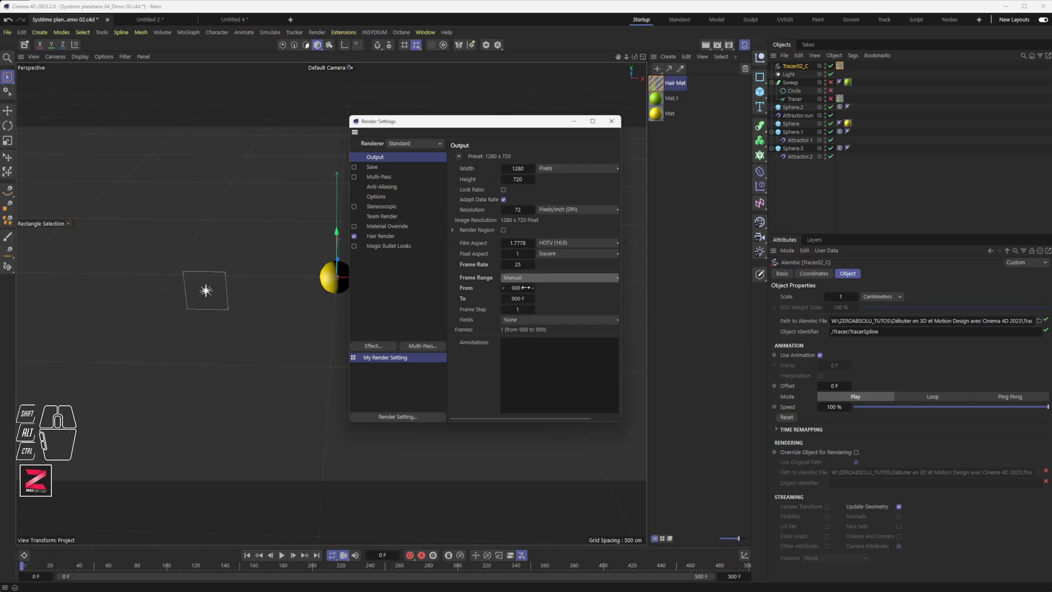
left_click(515, 288)
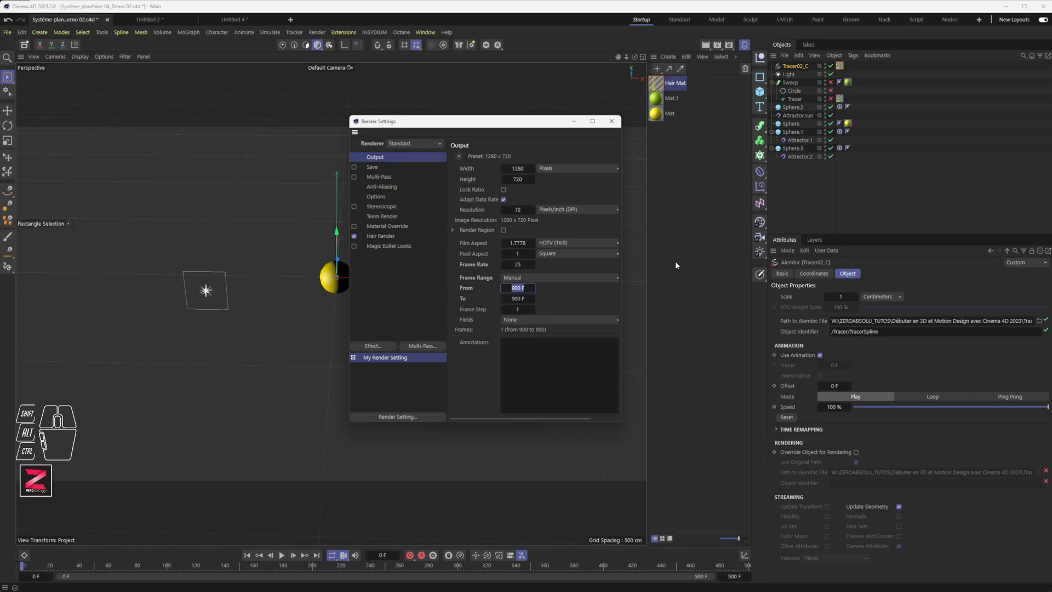
type("490")
key("Tab")
type("490")
key("Tab")
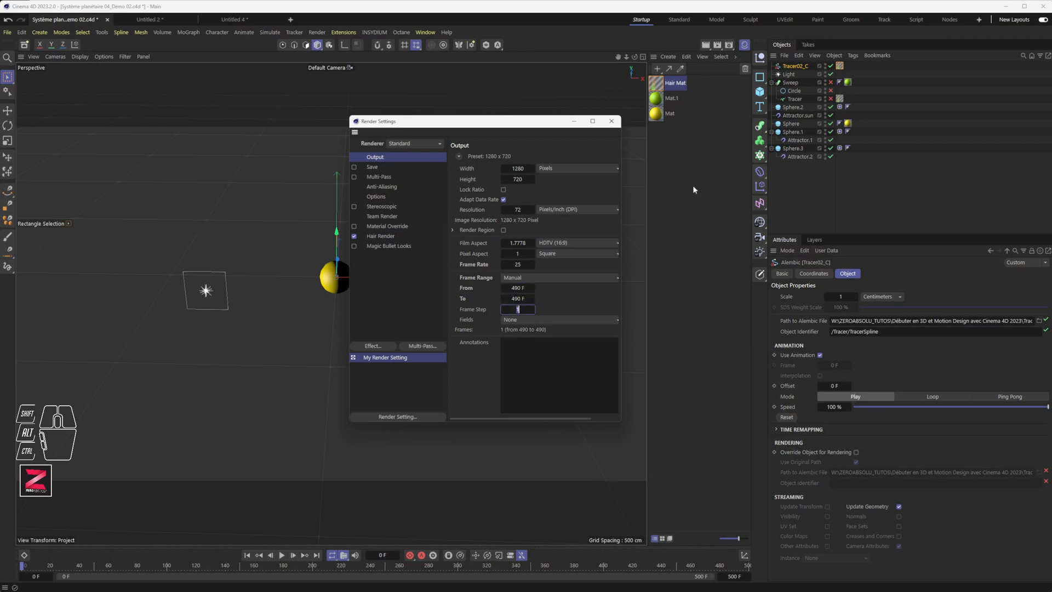
left_click(612, 122)
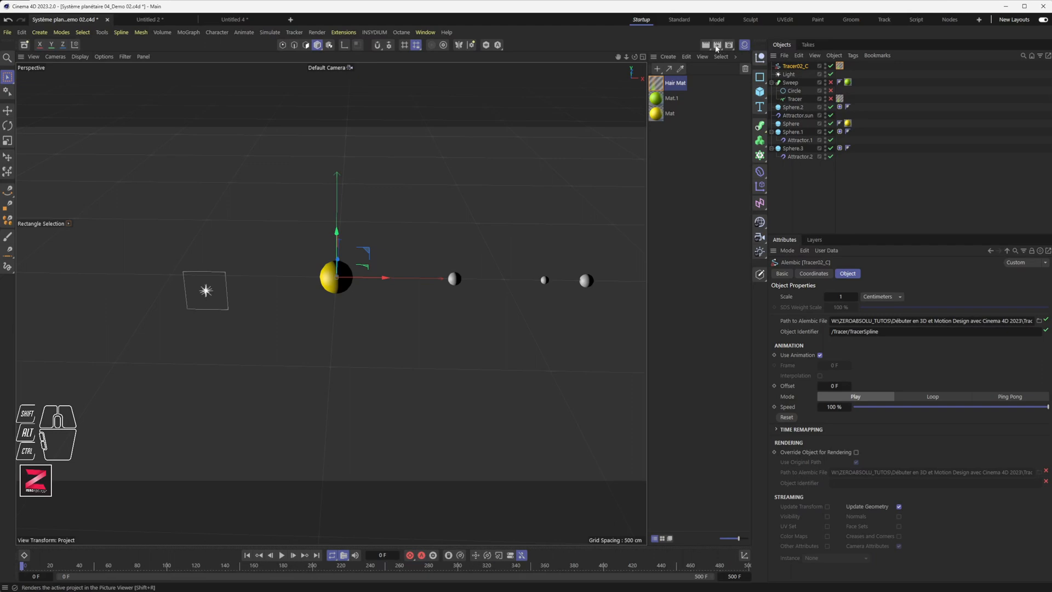
Render frame 490 to the Picture Viewer to check the cached trails, and close the viewer
left_click(718, 45)
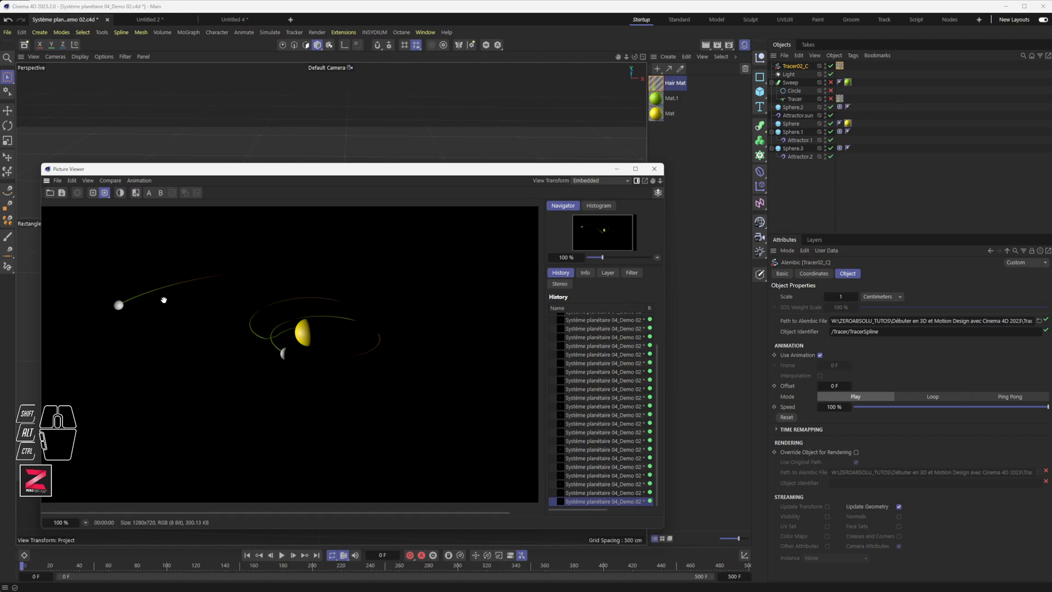
left_click(654, 169)
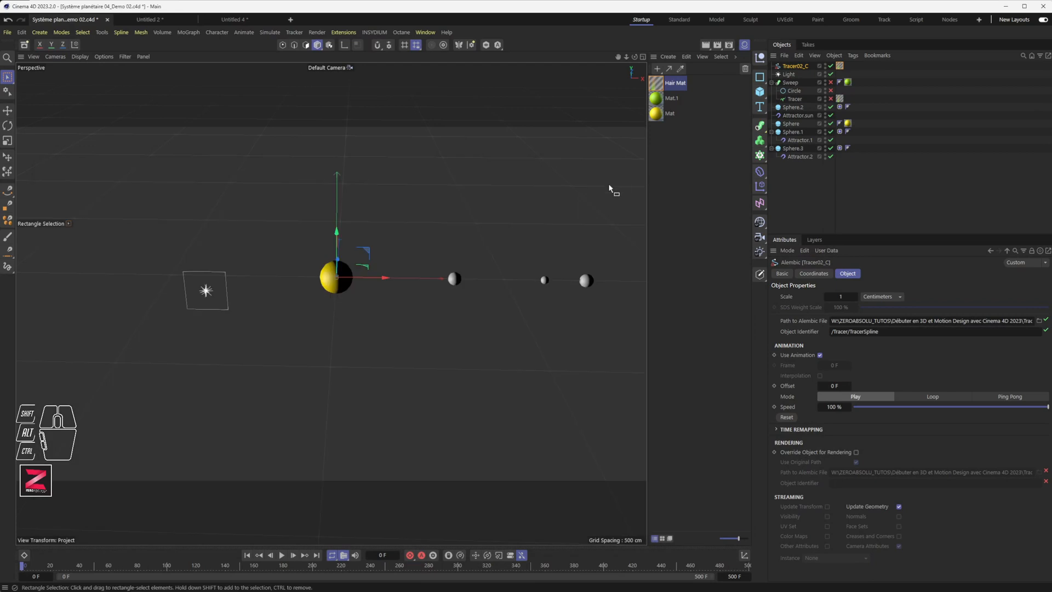